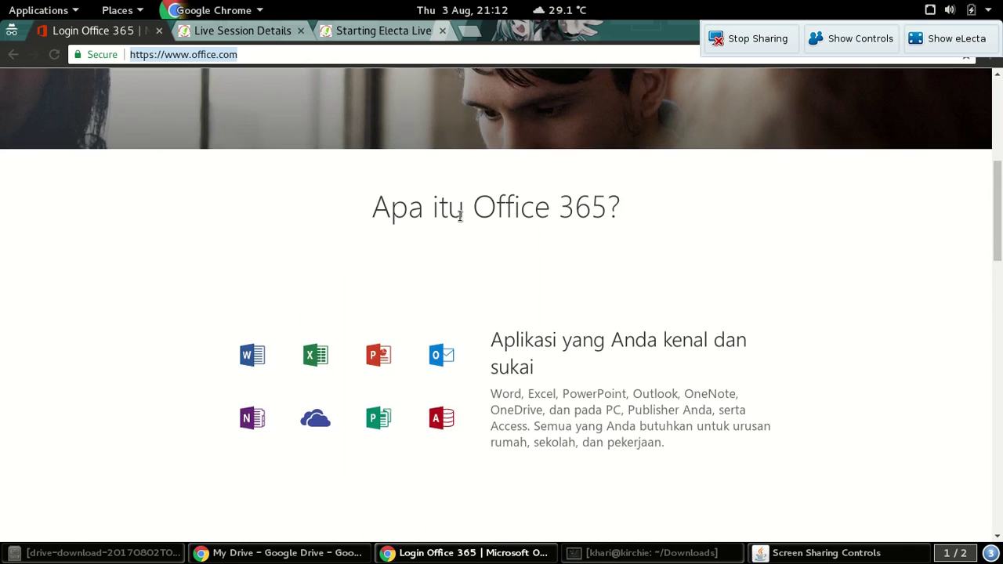
scroll(490, 229, down, 3)
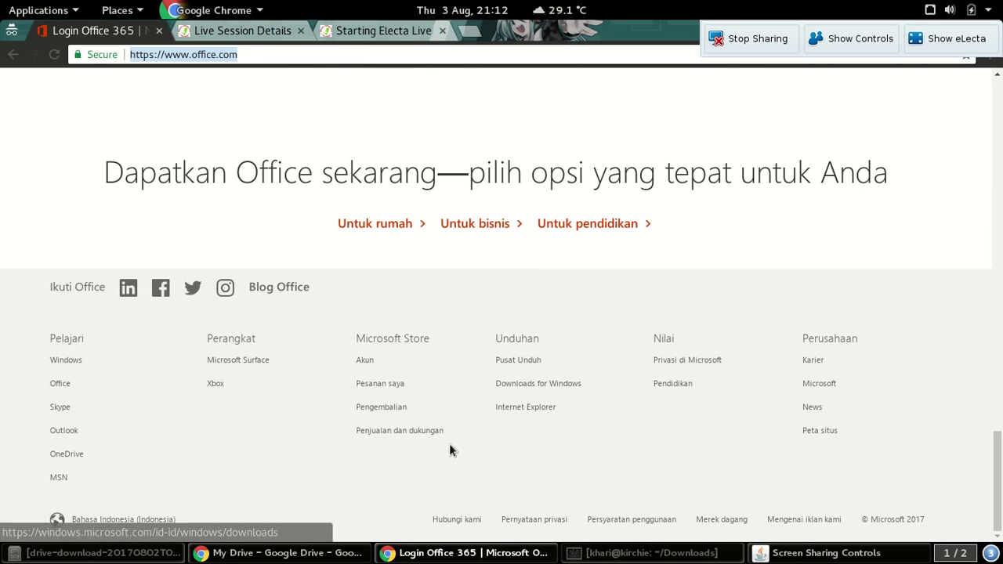
Change the office.com footer language from Bahasa Indonesia to English (United States)
click(105, 523)
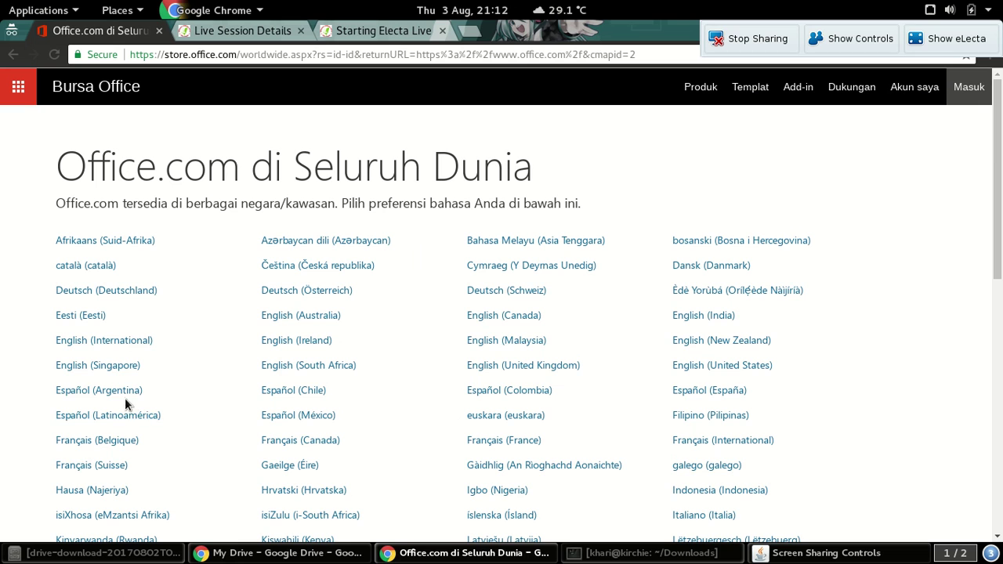
scroll(110, 476, down, 3)
scroll(190, 445, down, 1)
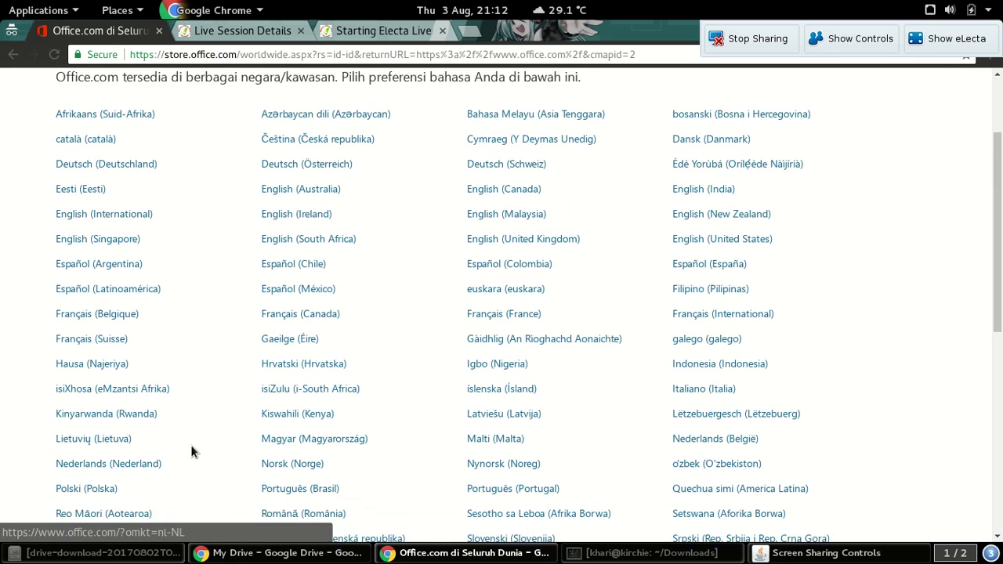
scroll(176, 437, up, 2)
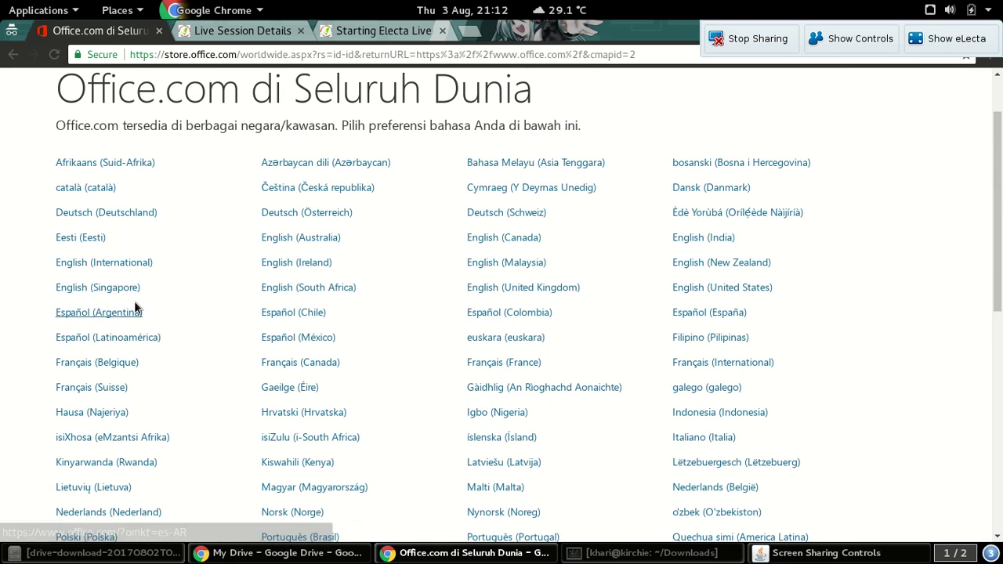
click(716, 293)
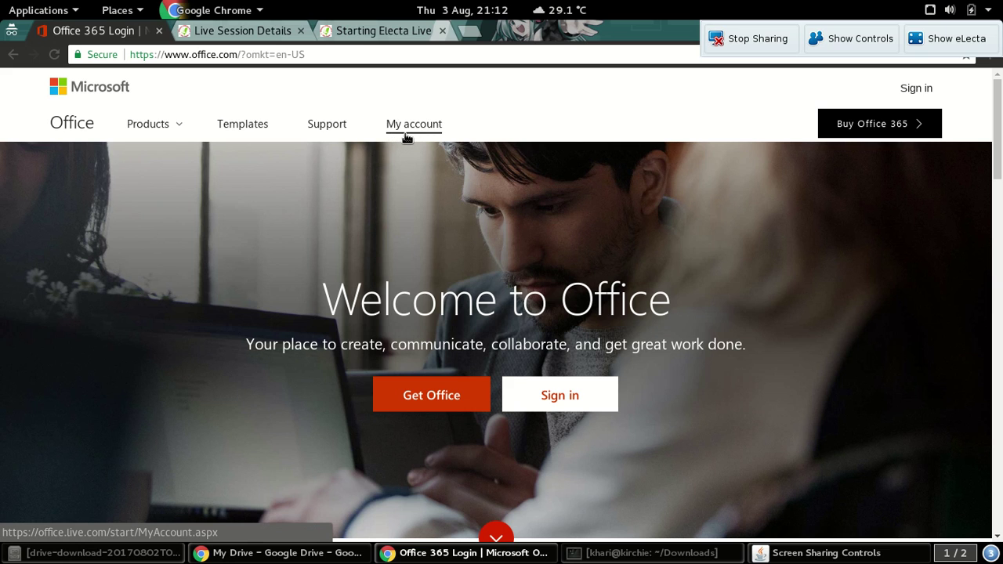
Open My account, show it in English (United States), and choose to sign up for a new account
click(405, 134)
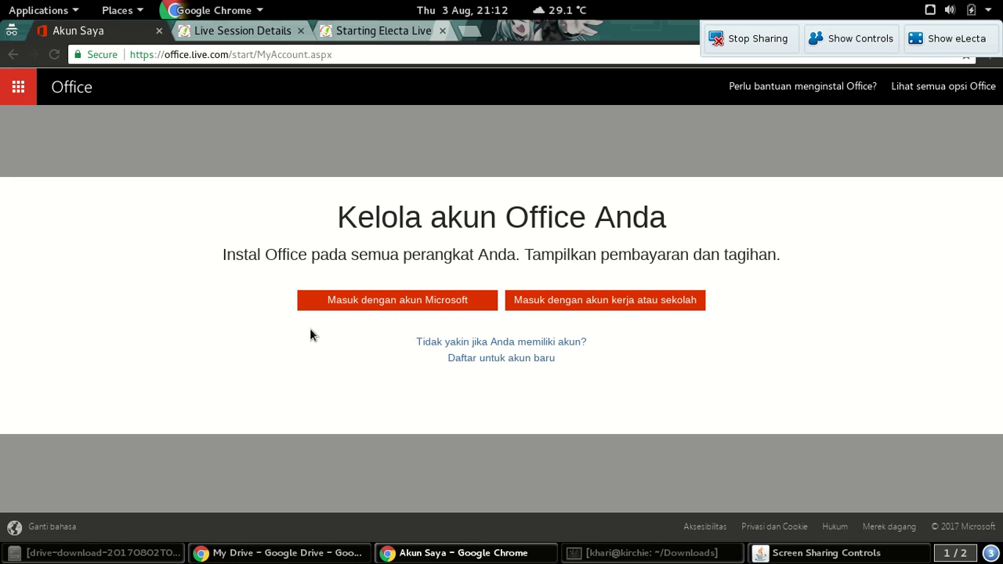
click(41, 526)
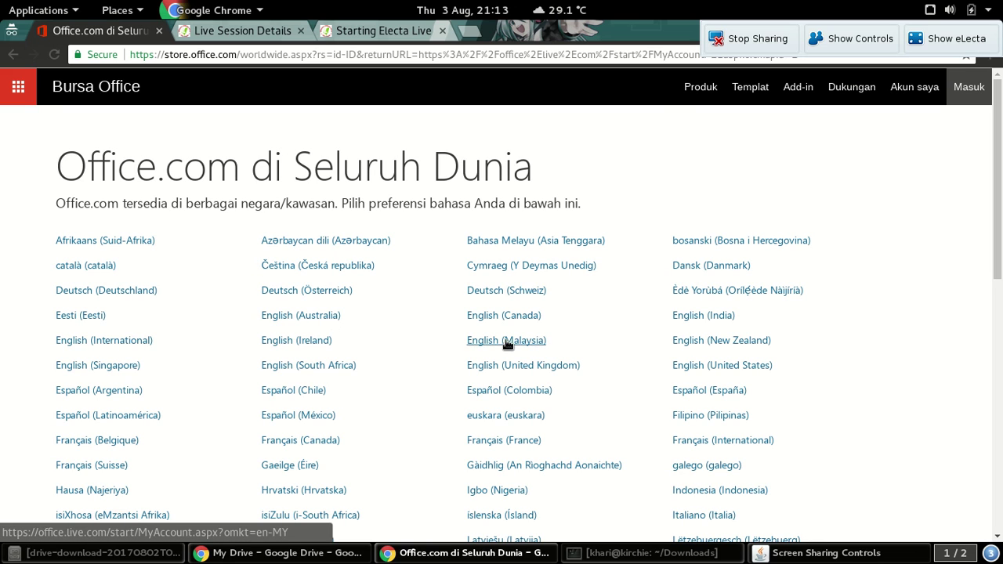
click(721, 365)
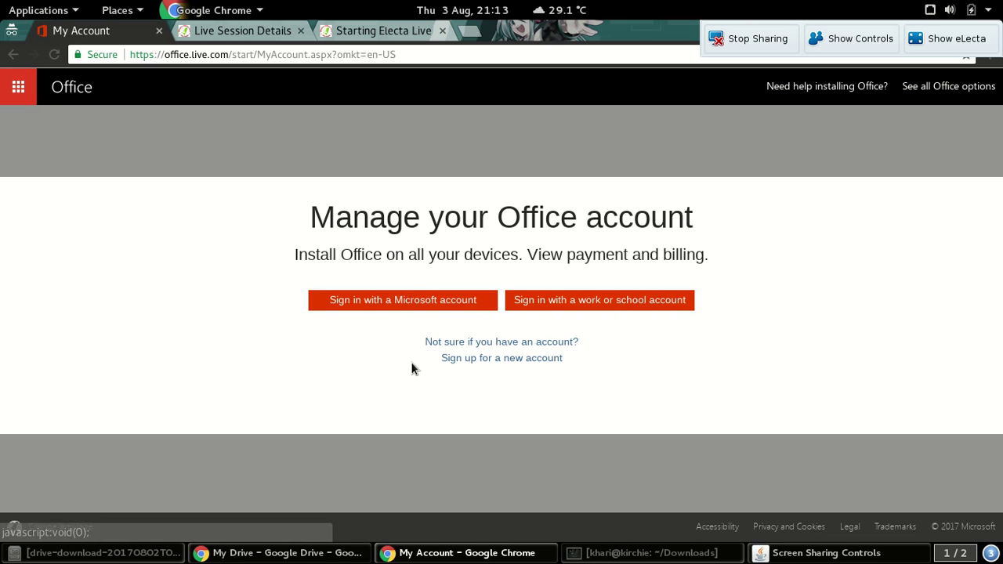
click(503, 361)
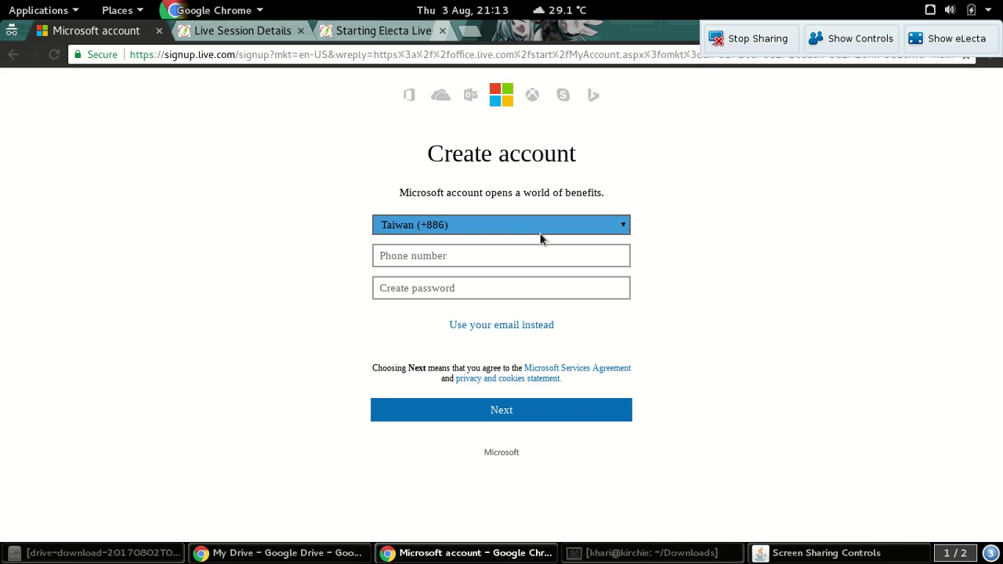
click(491, 329)
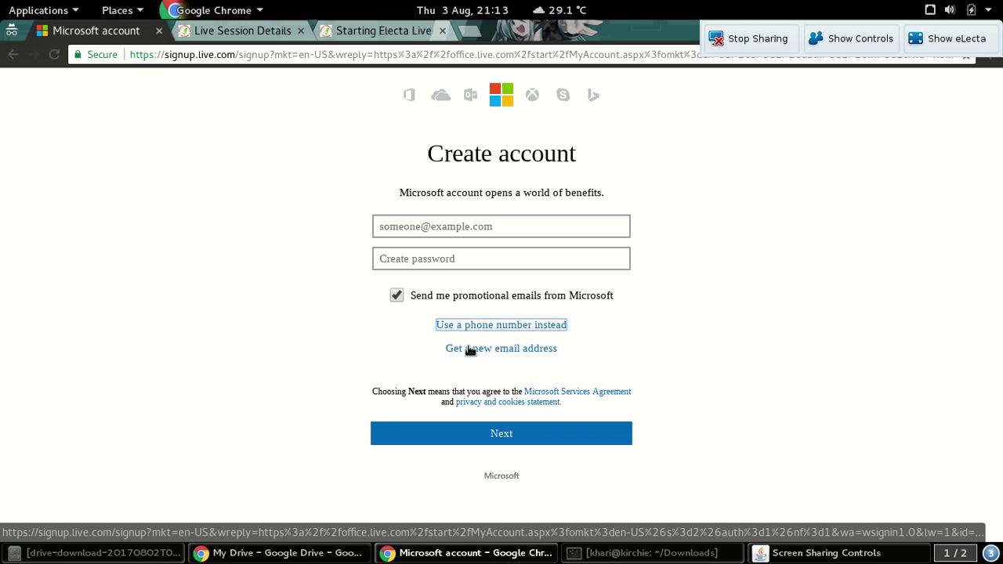
click(517, 352)
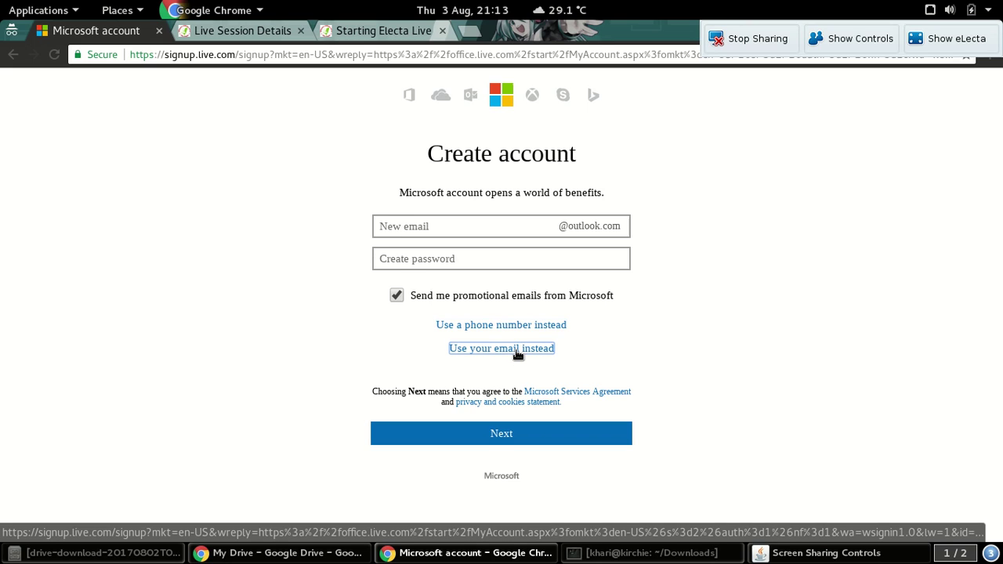
click(451, 223)
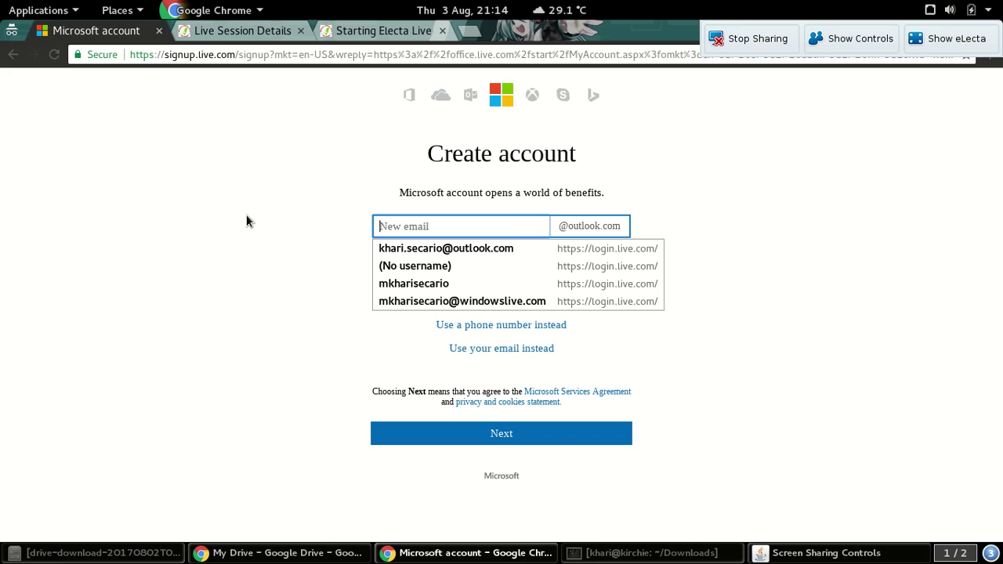
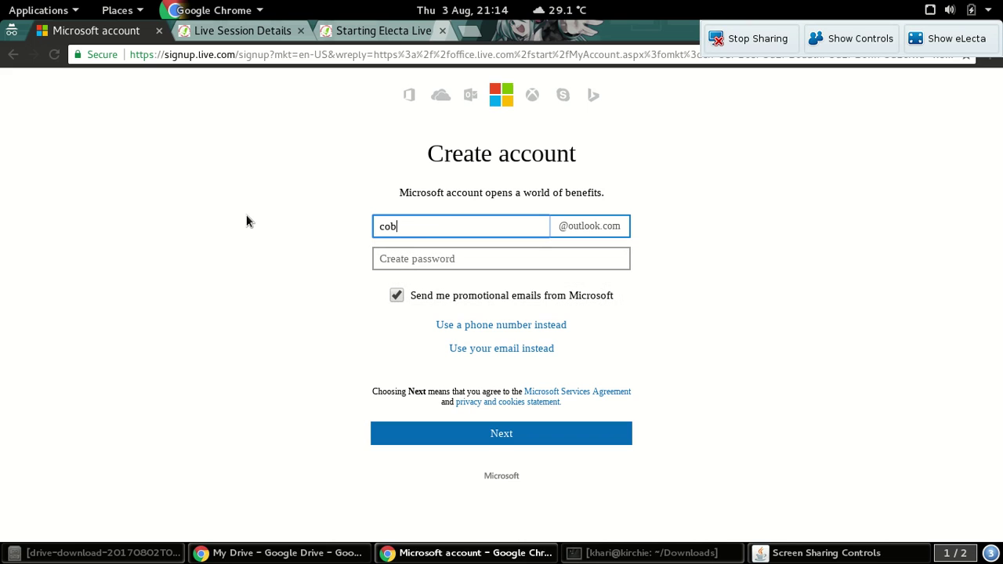
Try outlook.com usernames, replacing taken ones, until an available address is accepted
click(413, 251)
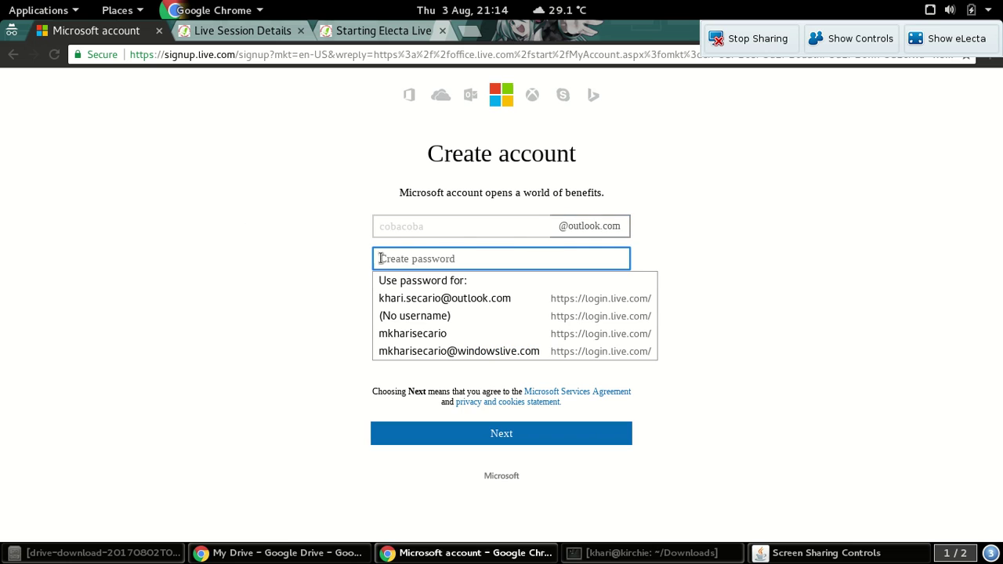
click(281, 278)
double_click(426, 275)
click(428, 276)
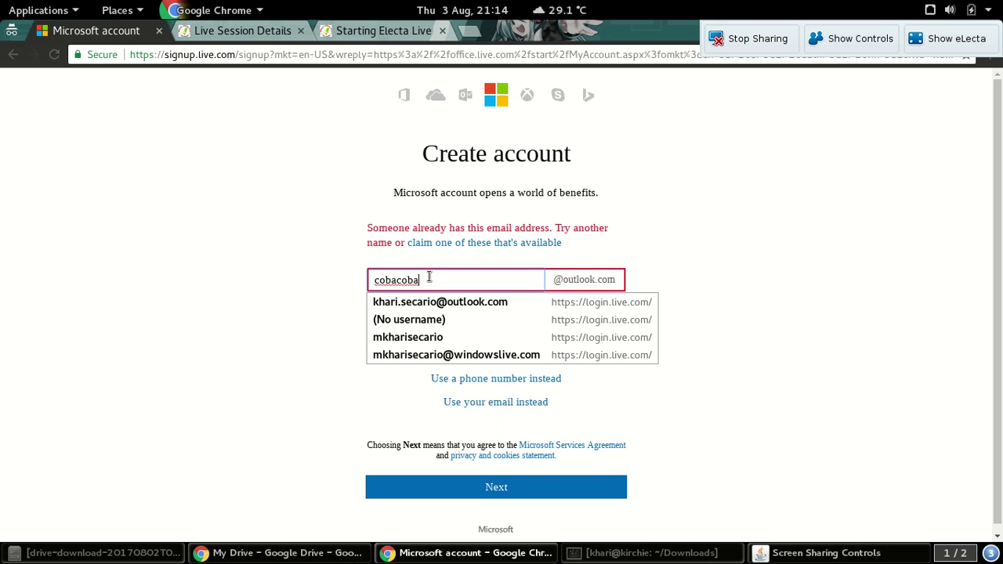
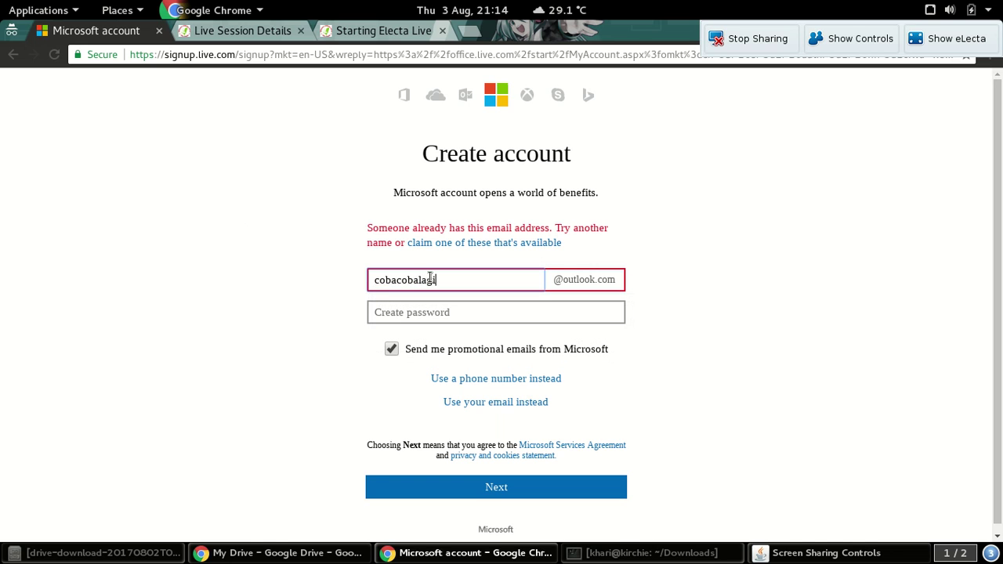
click(384, 309)
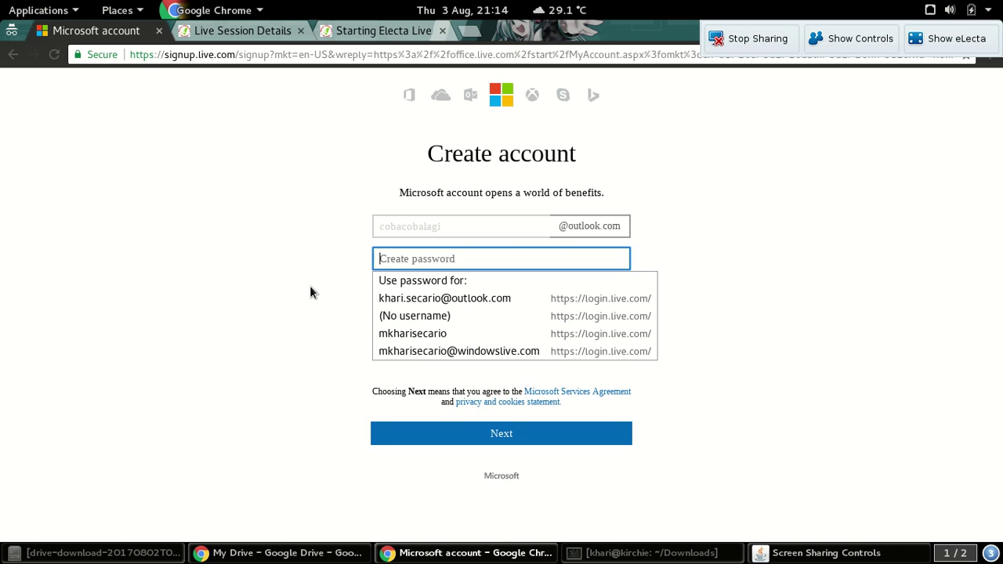
double_click(465, 284)
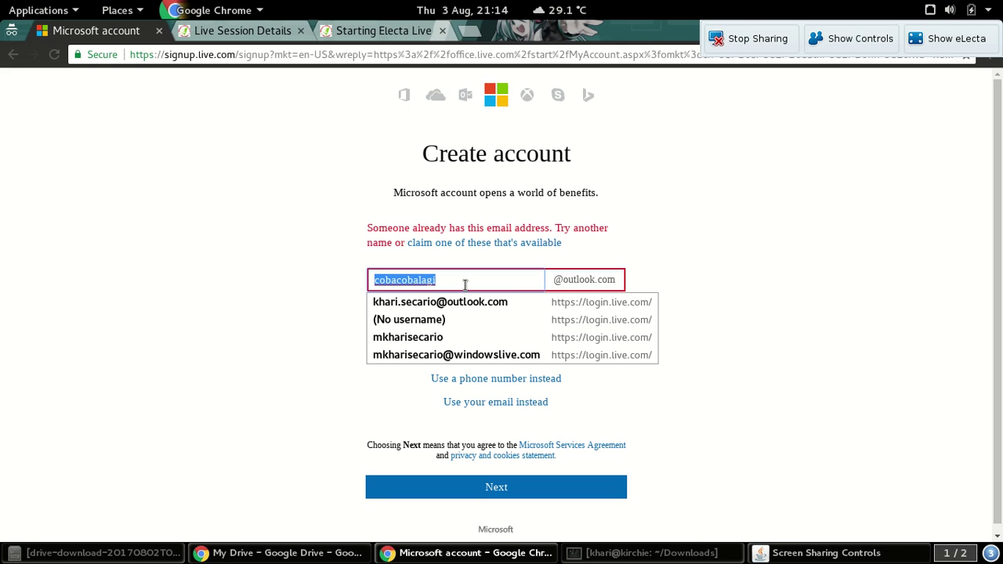
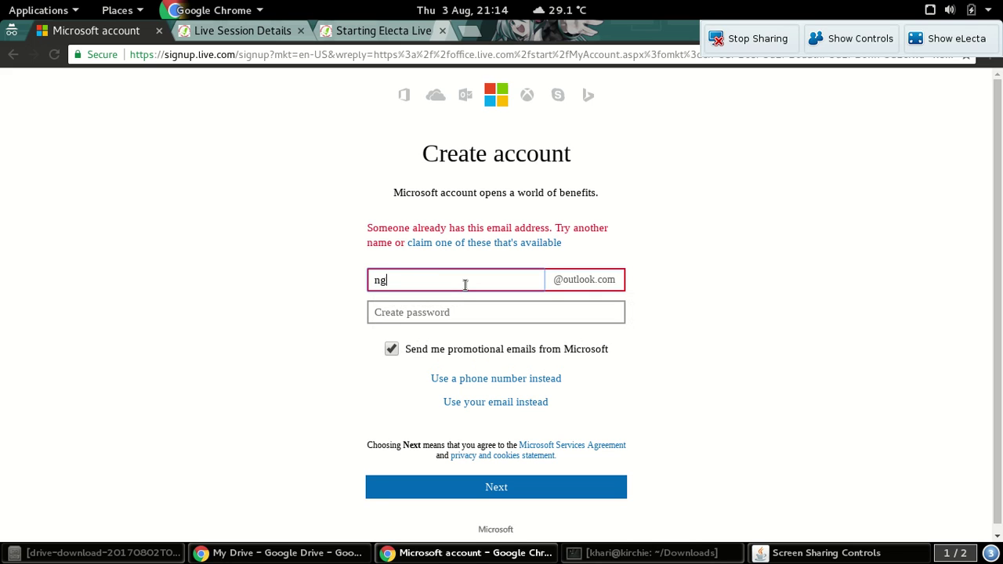
Enter the account password, opt out of promotional emails, and continue to the details step
click(380, 312)
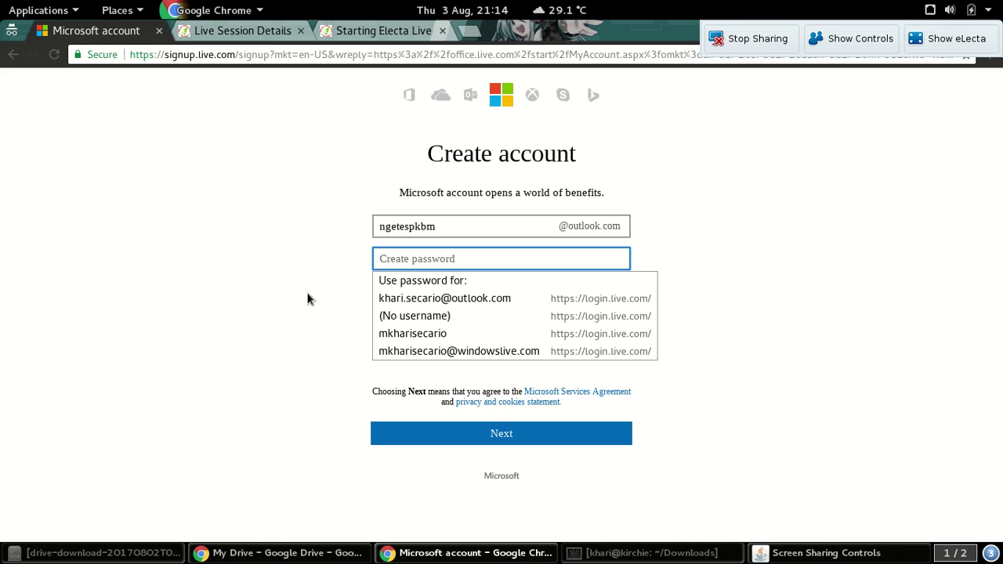
text(••••••••••••)
click(308, 299)
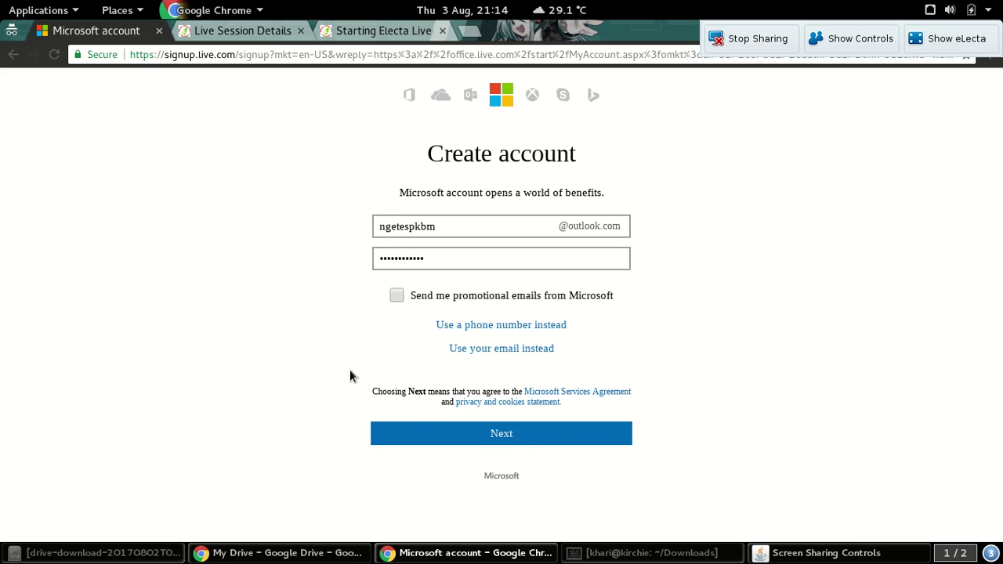
click(508, 443)
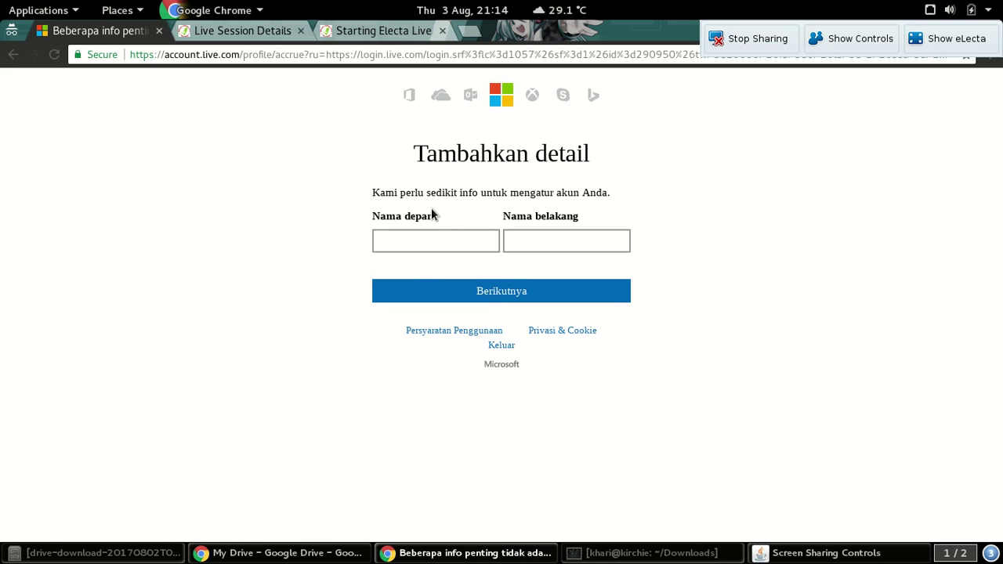
Fill in the first name (Nama depan) and last name (Nama belakang), then submit with Berikutnya
click(435, 239)
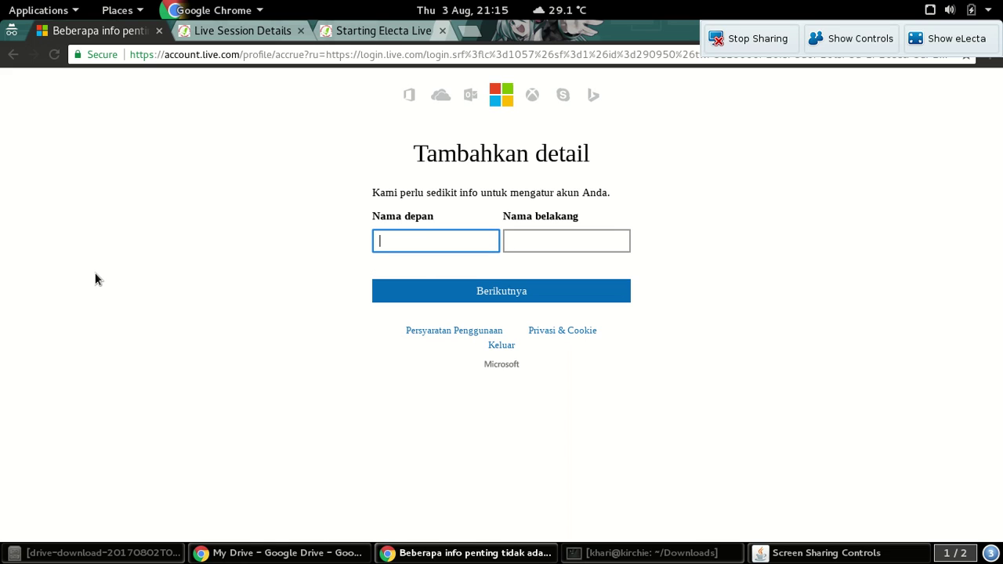
text(Nama)
key(Tab)
text(Saya)
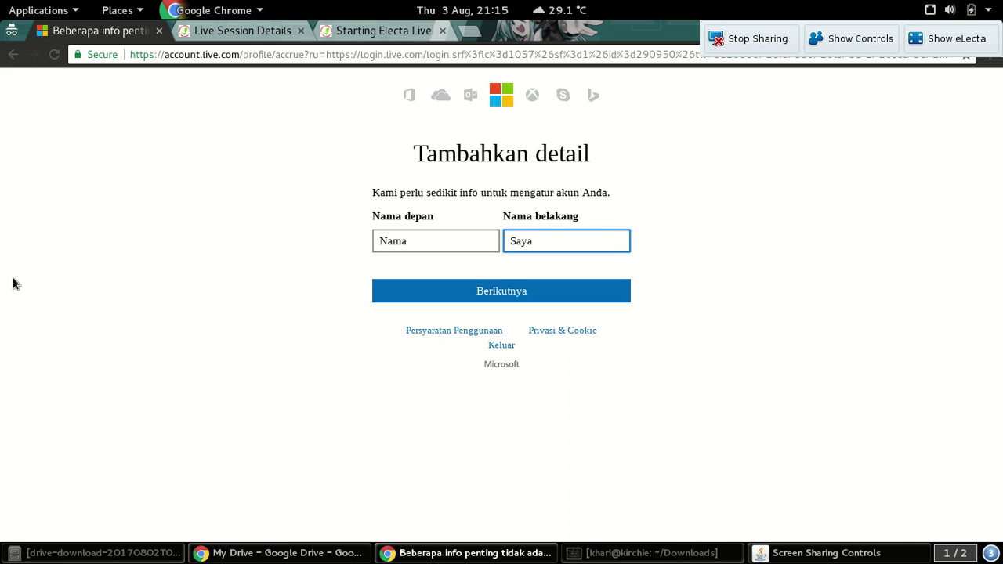
click(460, 294)
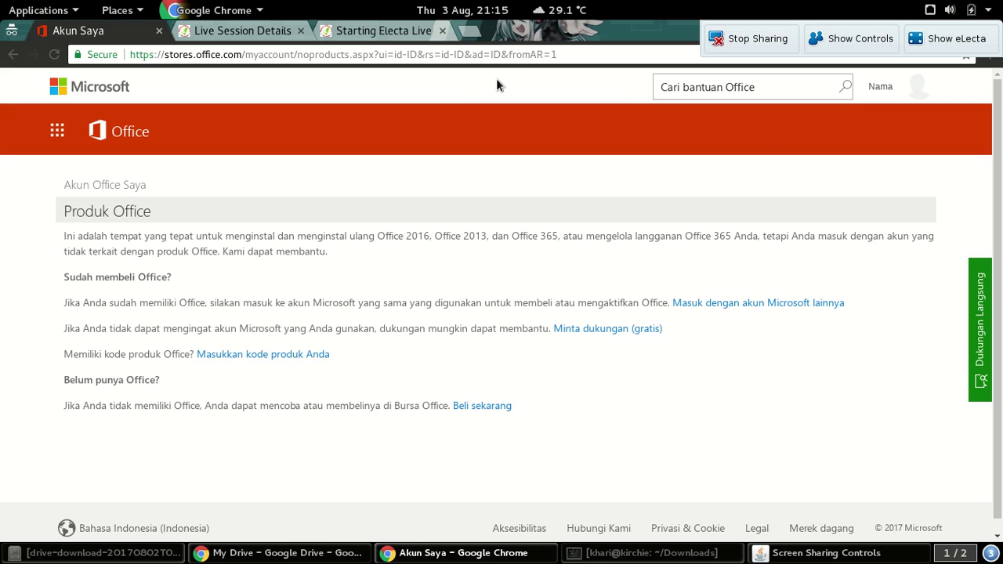
Sign out using Keluar in the account avatar menu
click(911, 89)
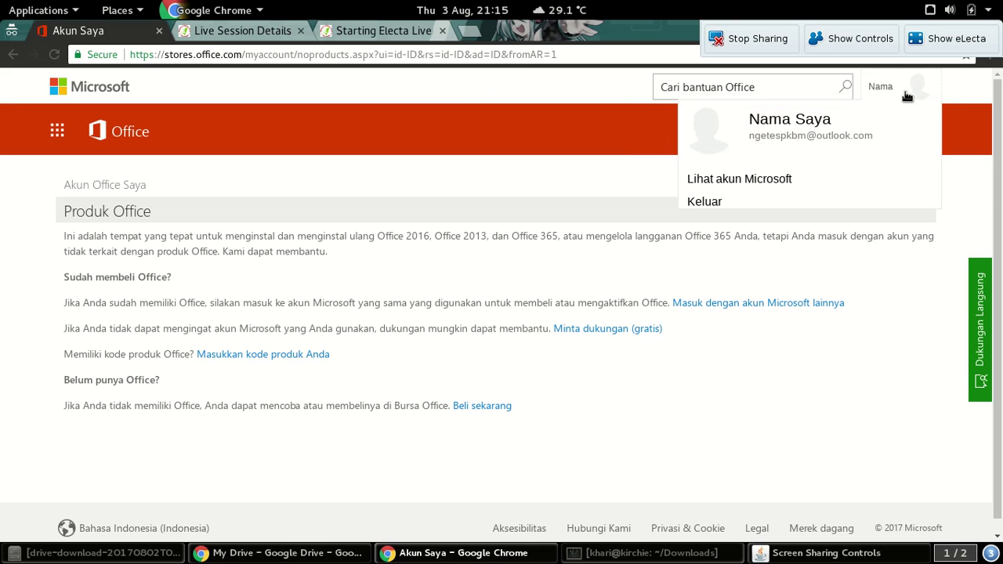
click(699, 208)
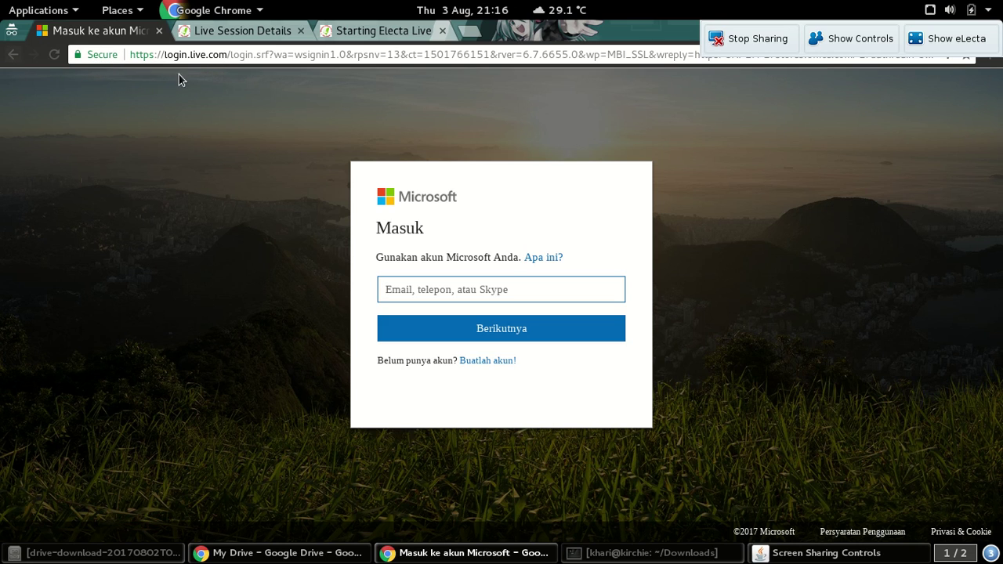
Return to the 'Login Office 365 | Microsoft Office' page from browser history and open Akun saya
right_click(8, 56)
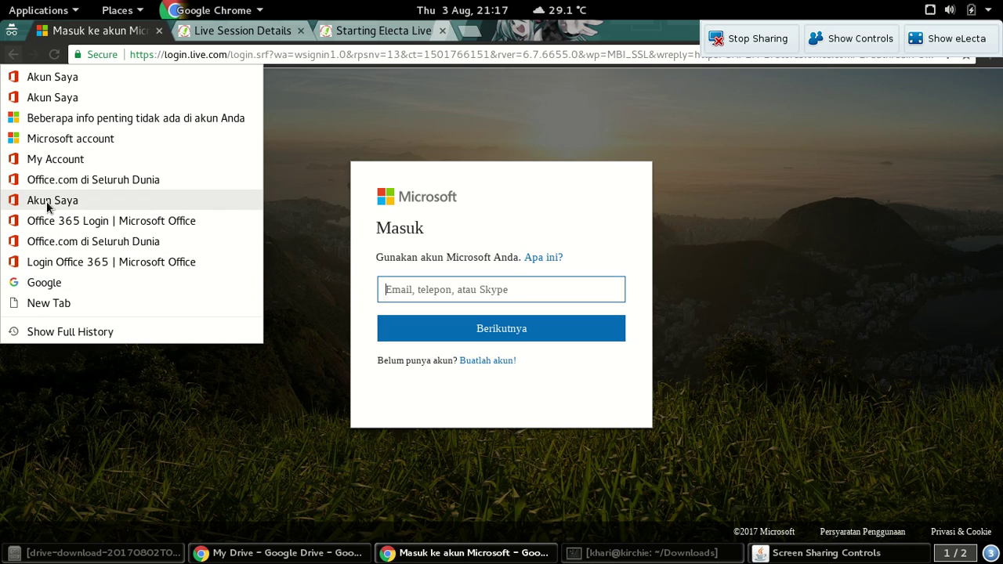
click(65, 262)
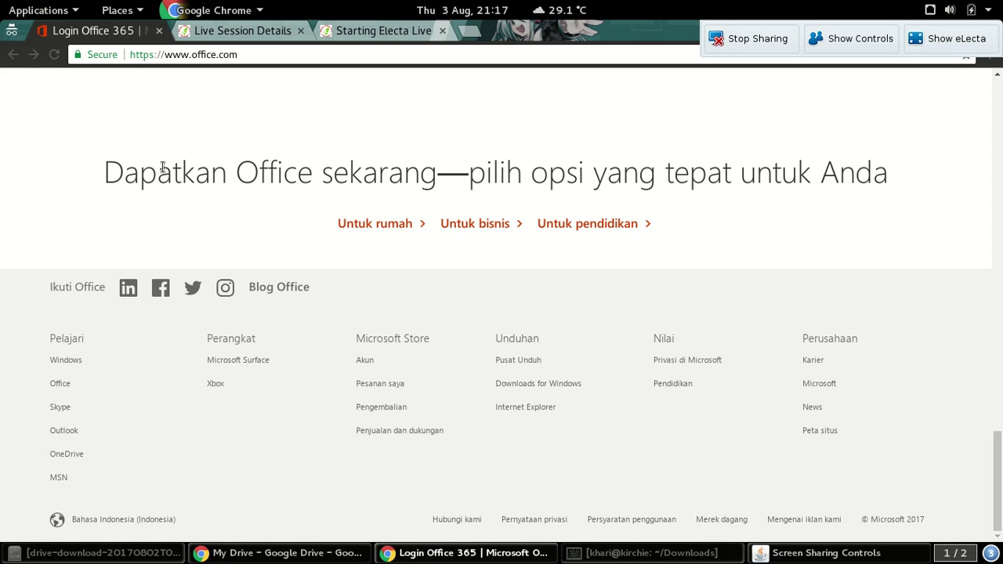
scroll(276, 290, up, 15)
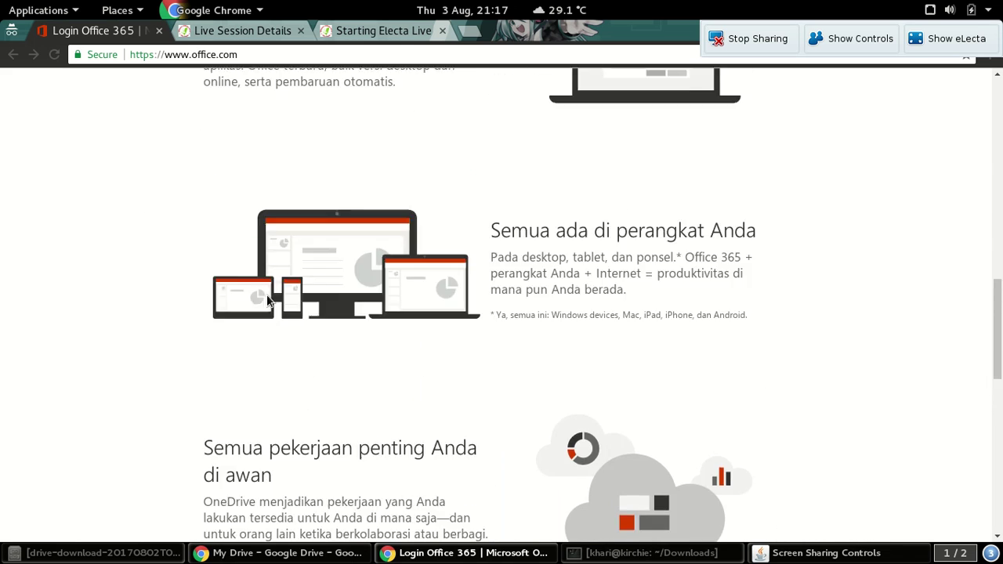
scroll(261, 305, up, 8)
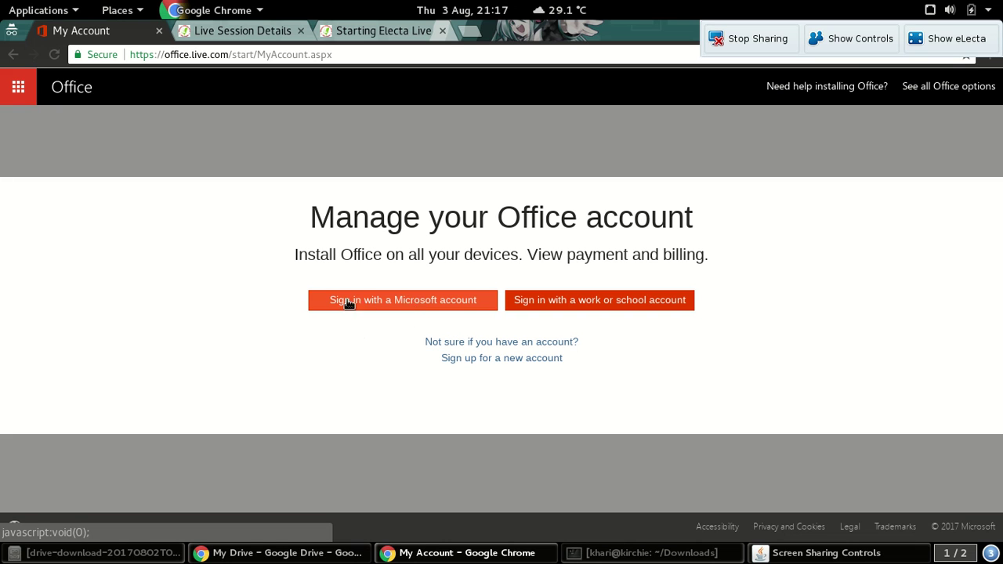
Sign in with a Microsoft account, correcting the e-mail domain to .id, entering the password, keeping signed in
click(391, 301)
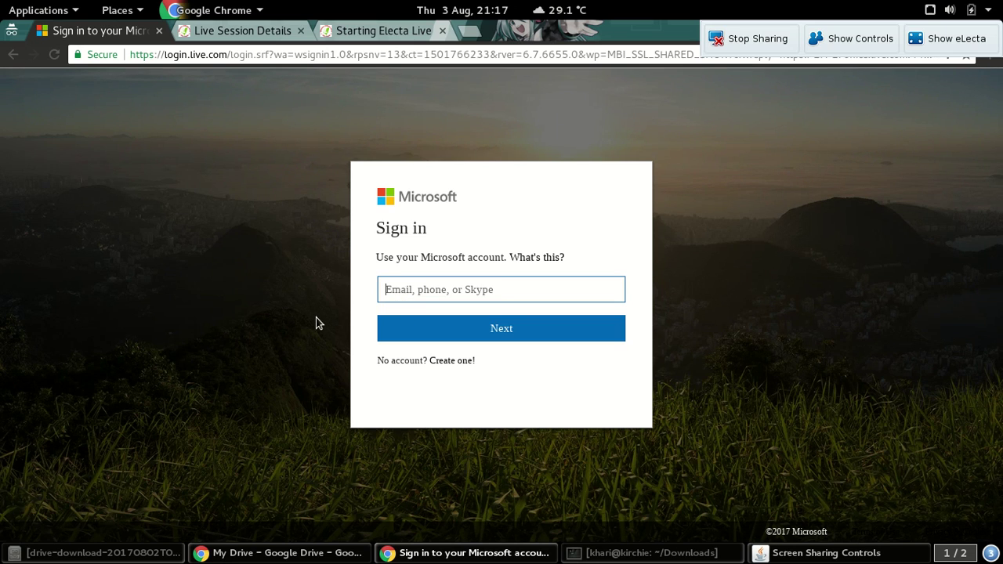
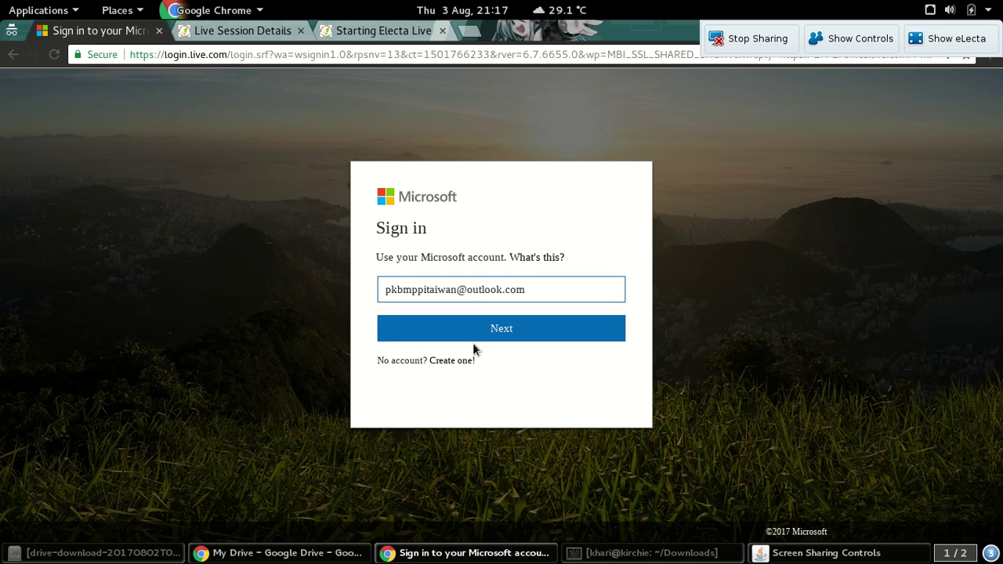
click(529, 343)
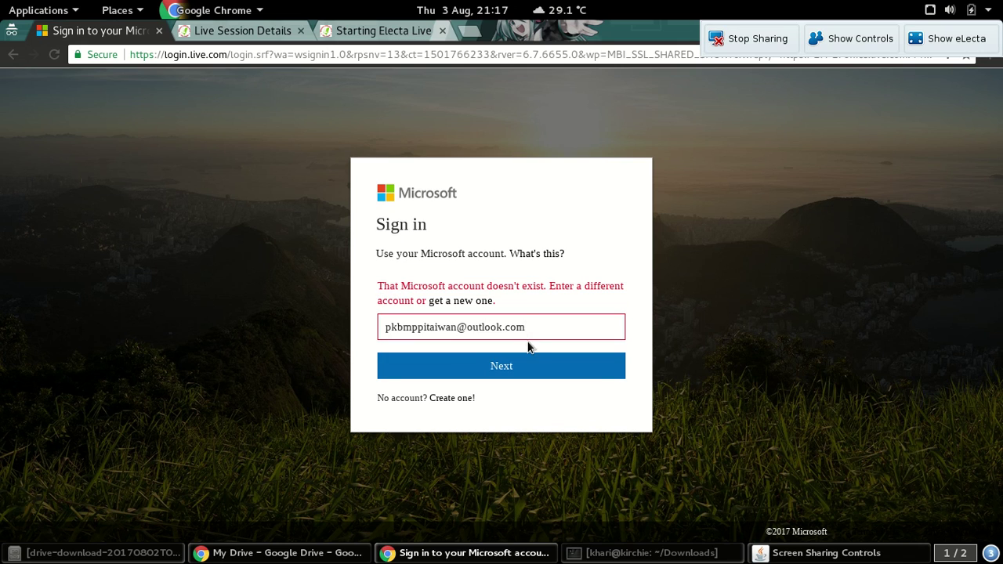
key(BackSpace)
text(.)
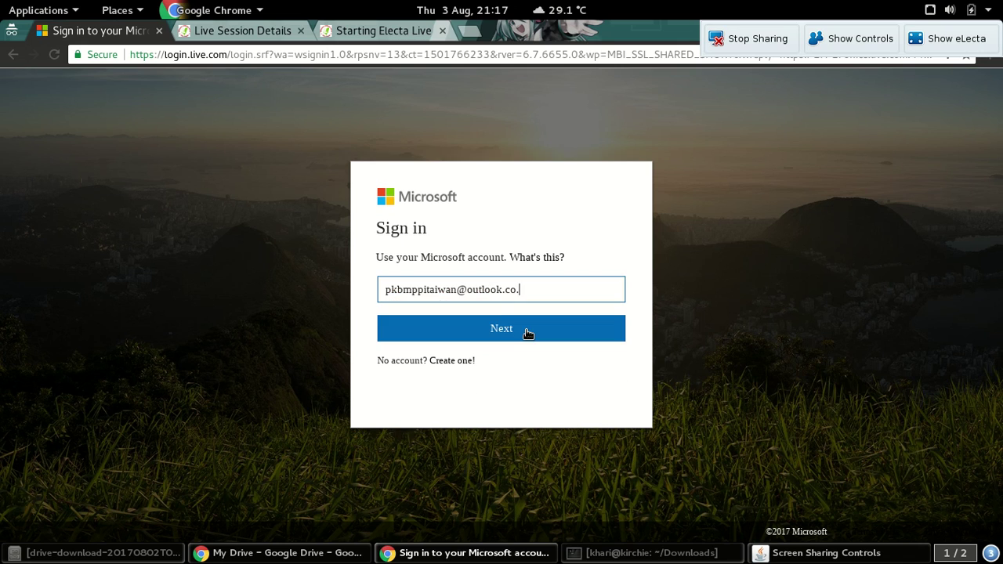
text(id)
click(527, 332)
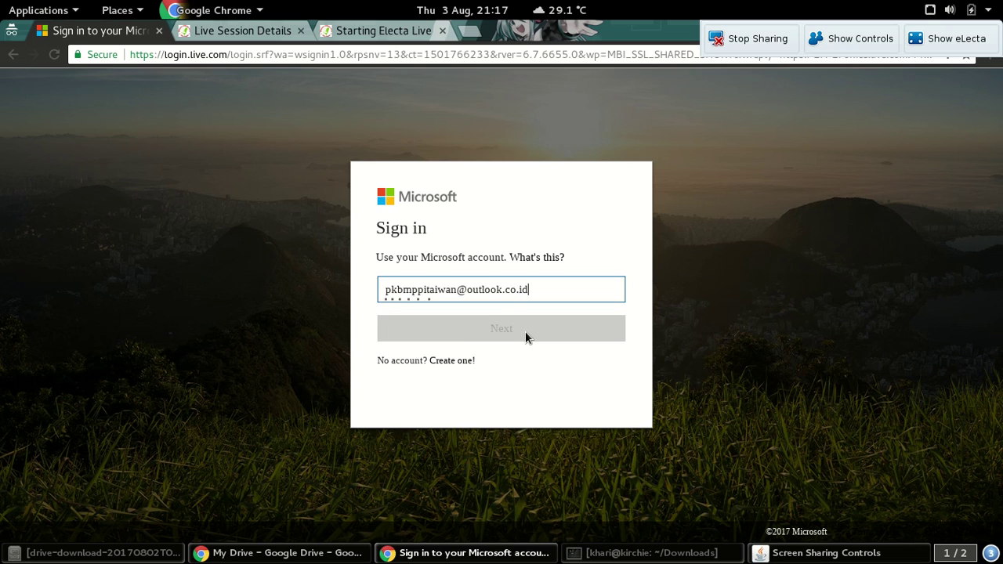
text(••••••••••••)
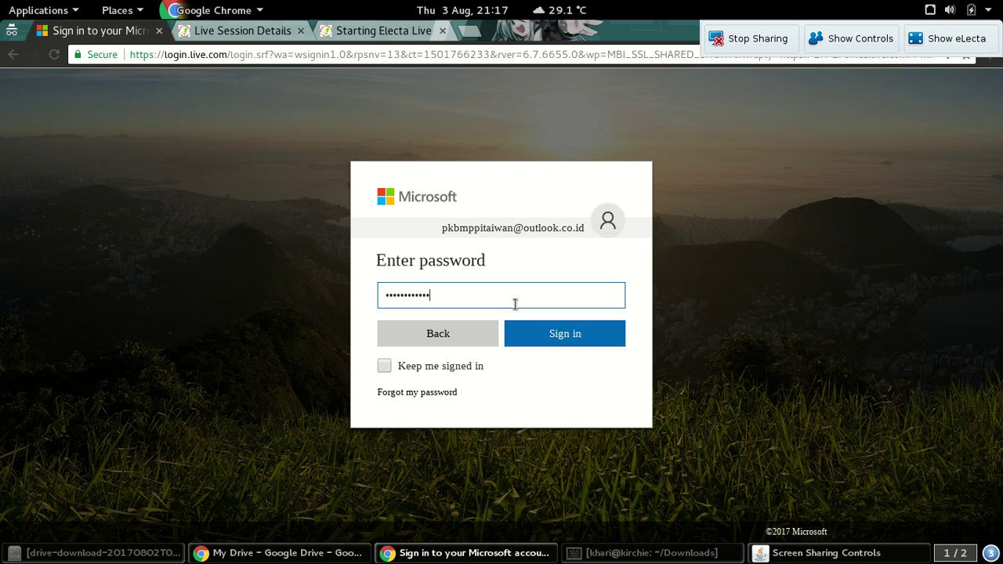
click(474, 370)
Confirm sign-in and wait for the Produk Office page to load
click(574, 325)
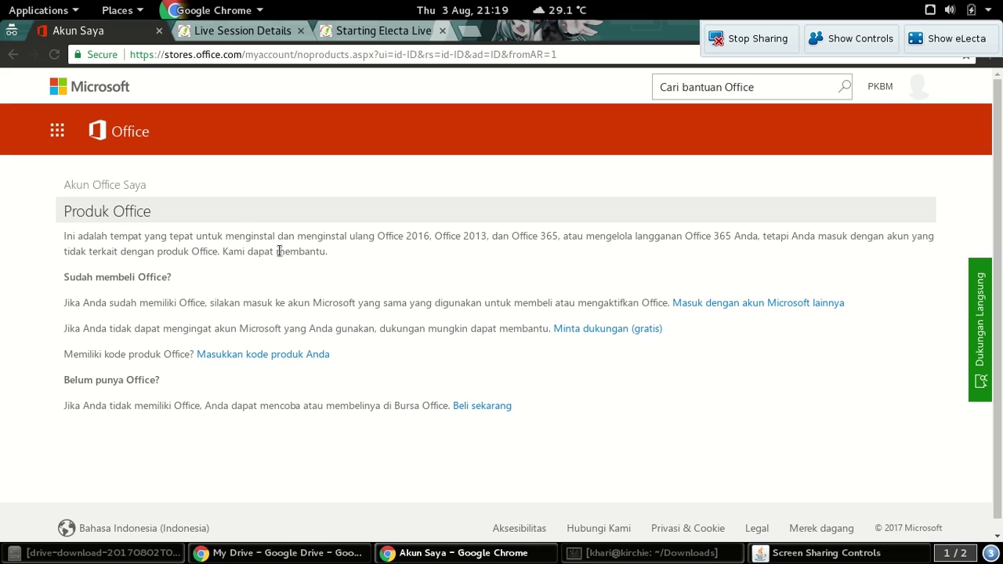
Launch PowerPoint Online from the Office app launcher menu
click(65, 137)
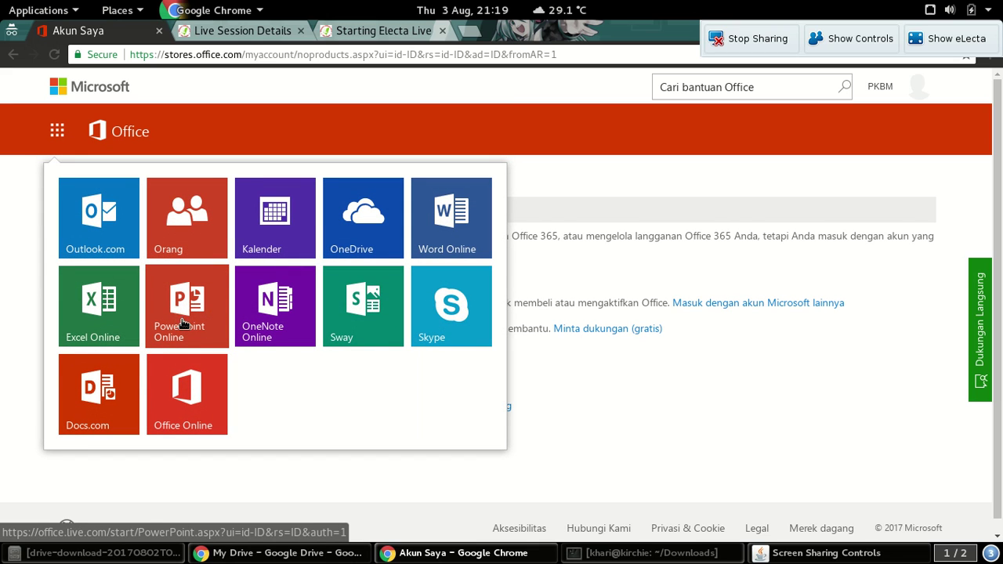
click(318, 130)
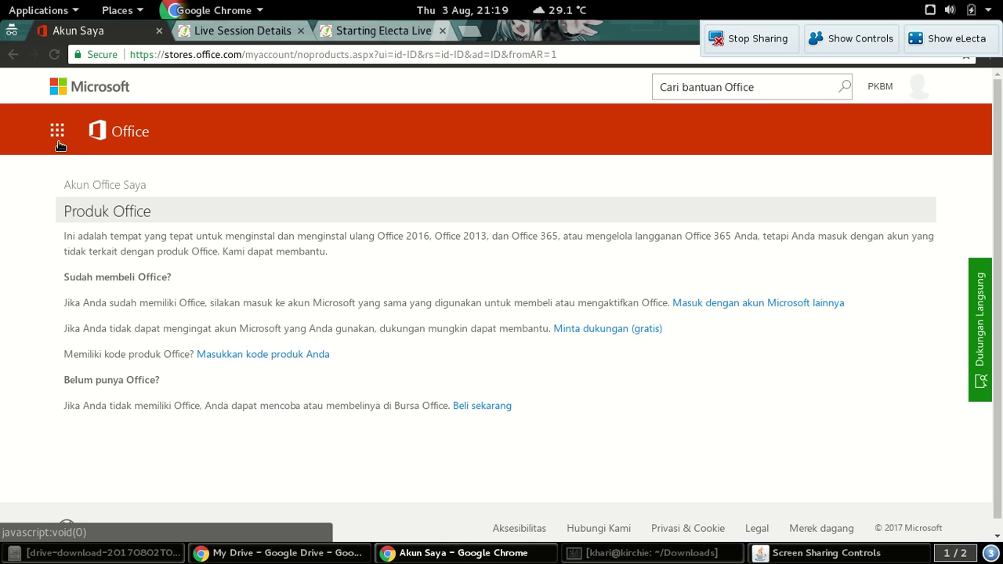
click(58, 141)
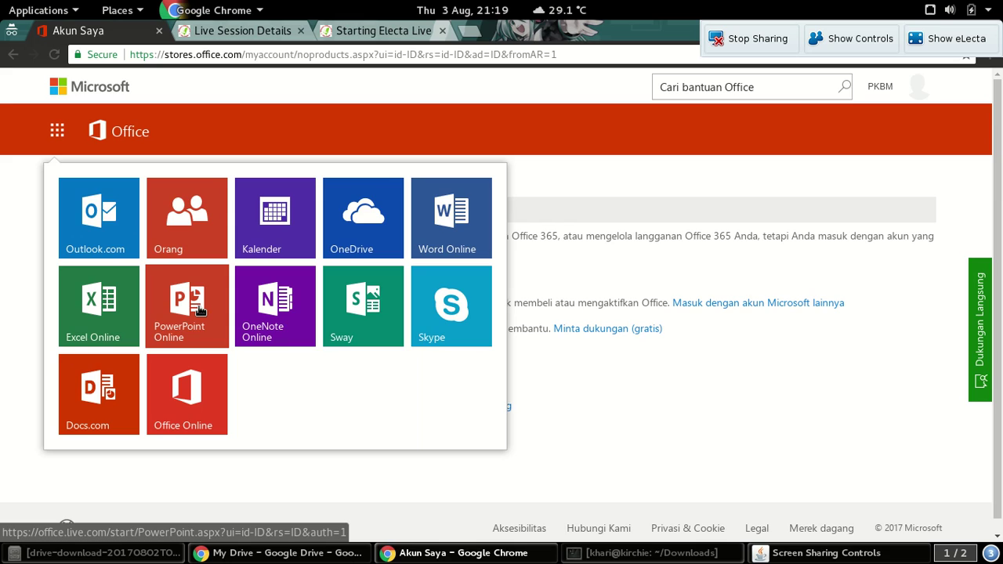
click(198, 309)
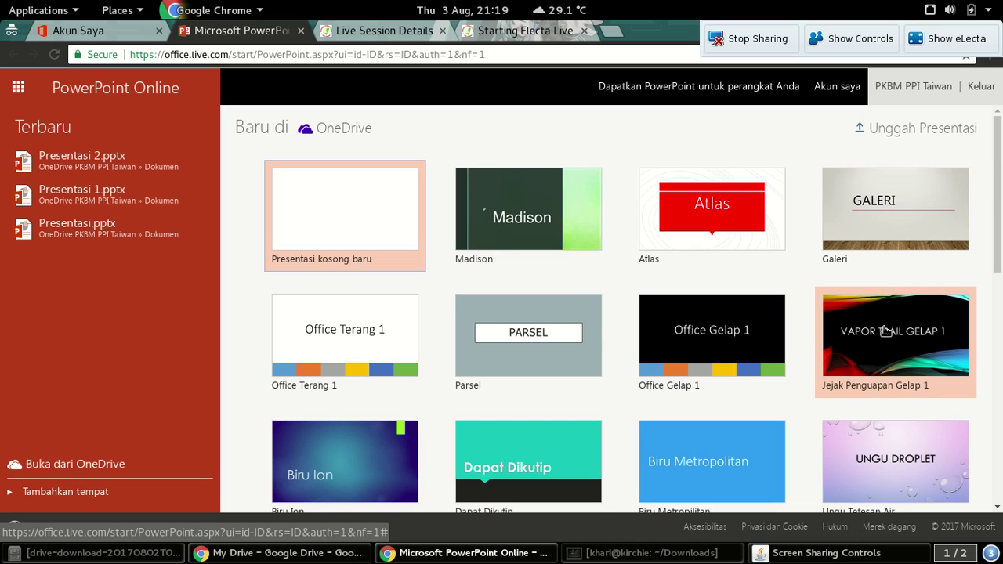
Browse the PowerPoint template gallery and choose 'Presentasi kosong baru' for a blank presentation
scroll(831, 410, down, 1)
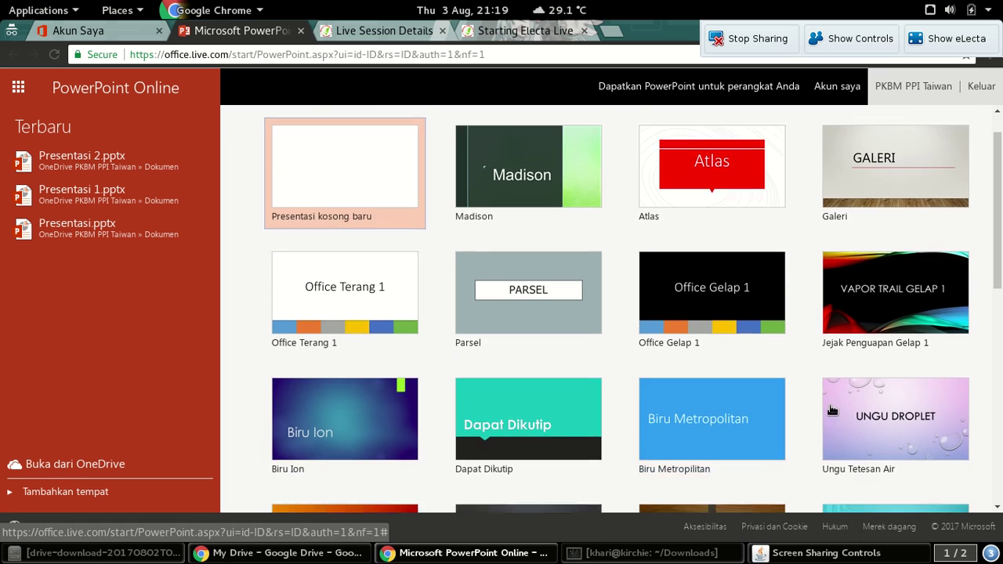
scroll(889, 420, down, 2)
scroll(368, 423, down, 3)
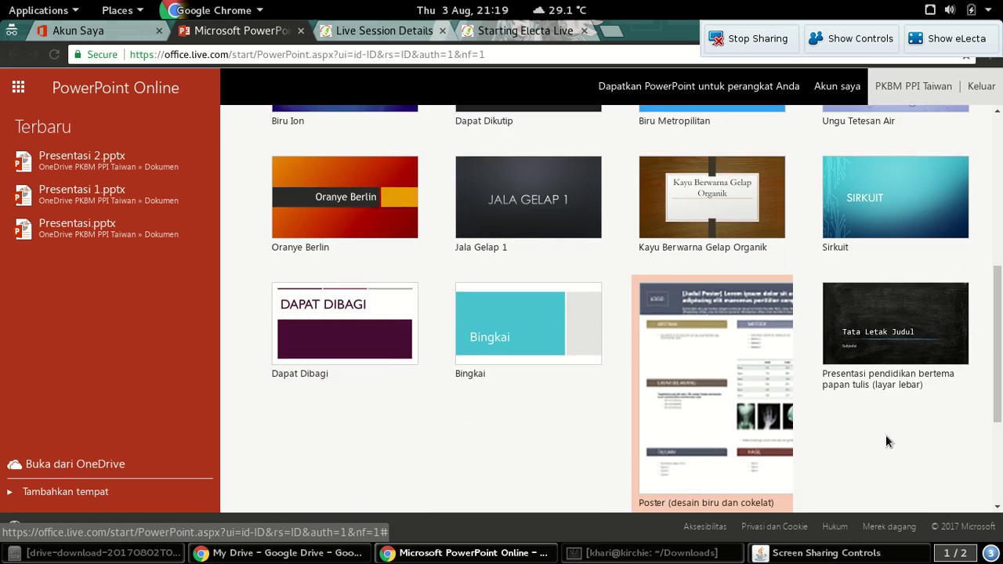
scroll(885, 434, down, 3)
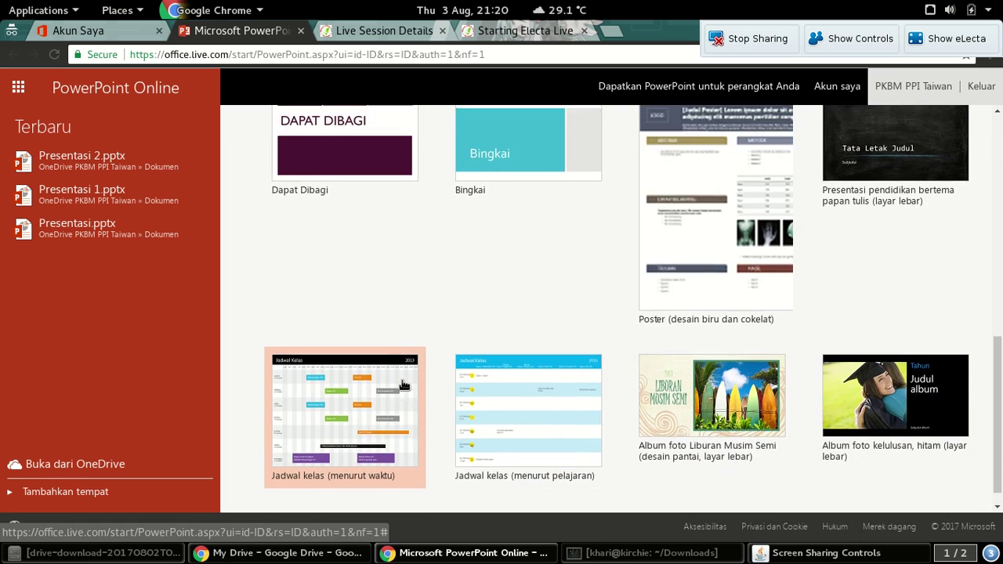
scroll(401, 384, up, 8)
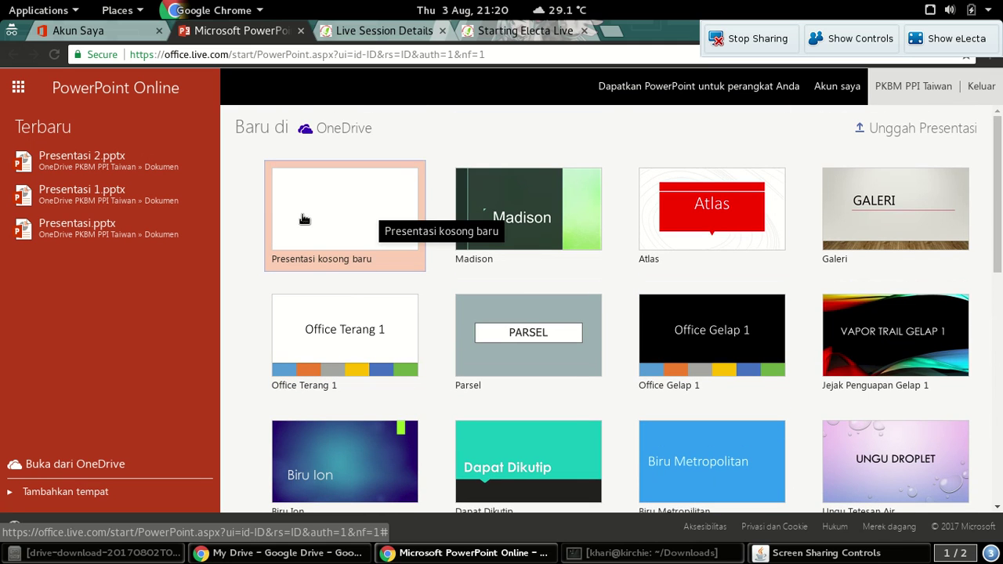
click(344, 217)
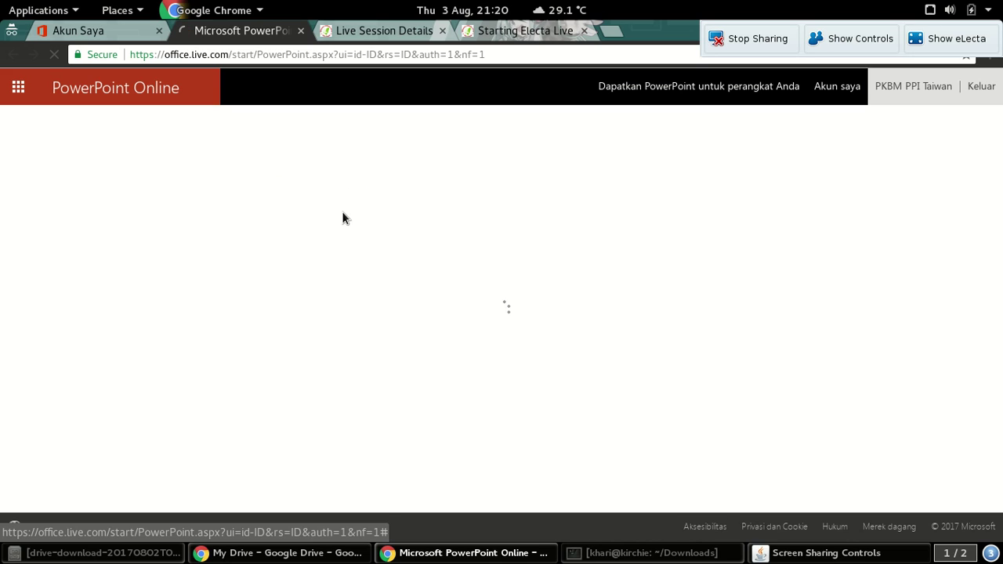
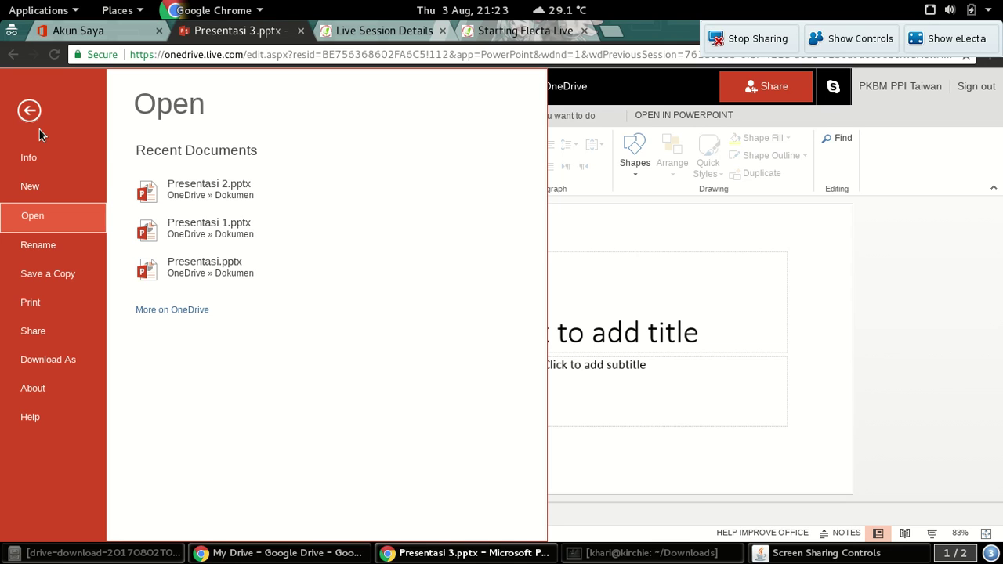
Close and reopen the file panel to view the presentation's Info page
click(750, 285)
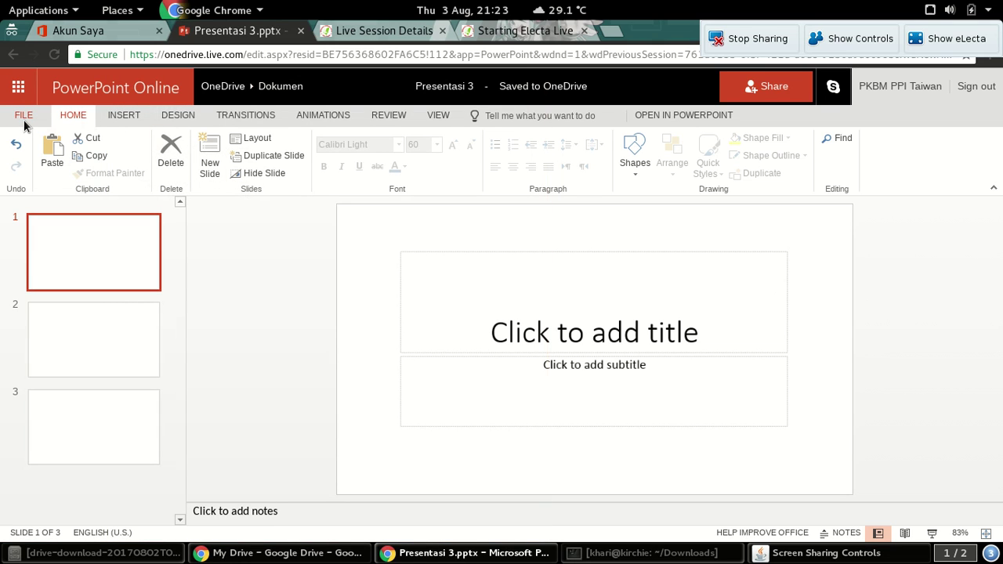
click(24, 124)
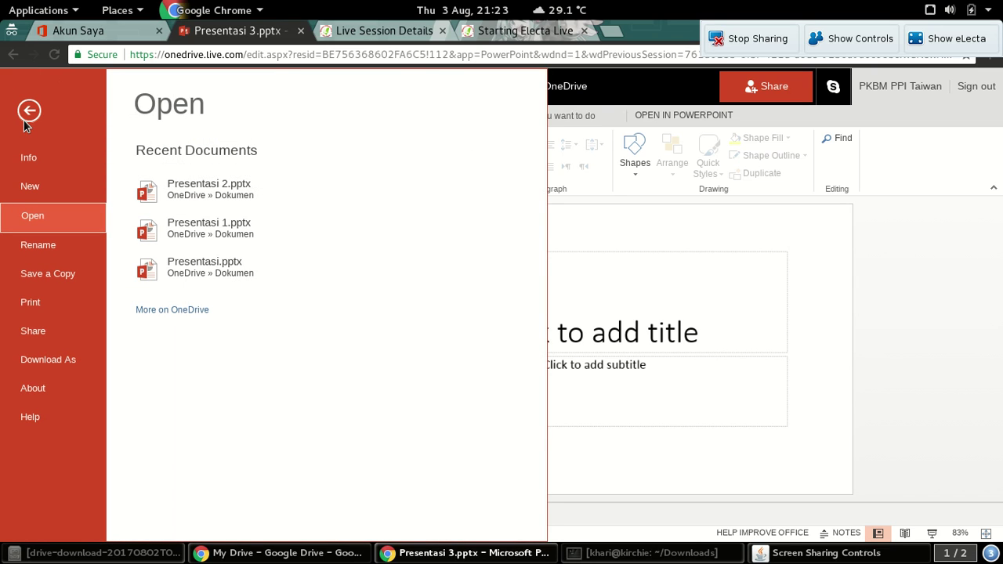
click(47, 161)
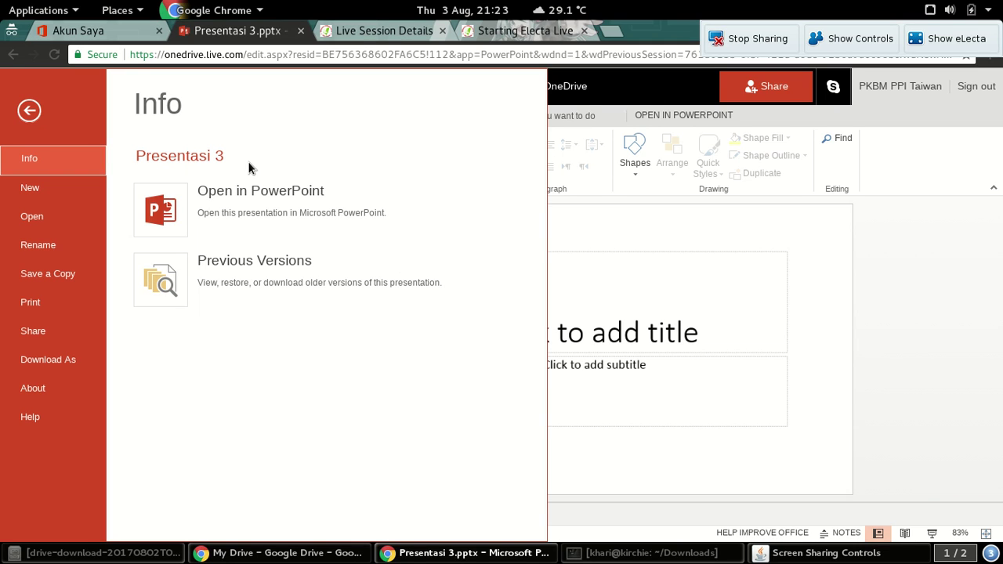
Browse the New page's templates and the Open page's recent presentations, then choose Rename
click(48, 156)
click(34, 195)
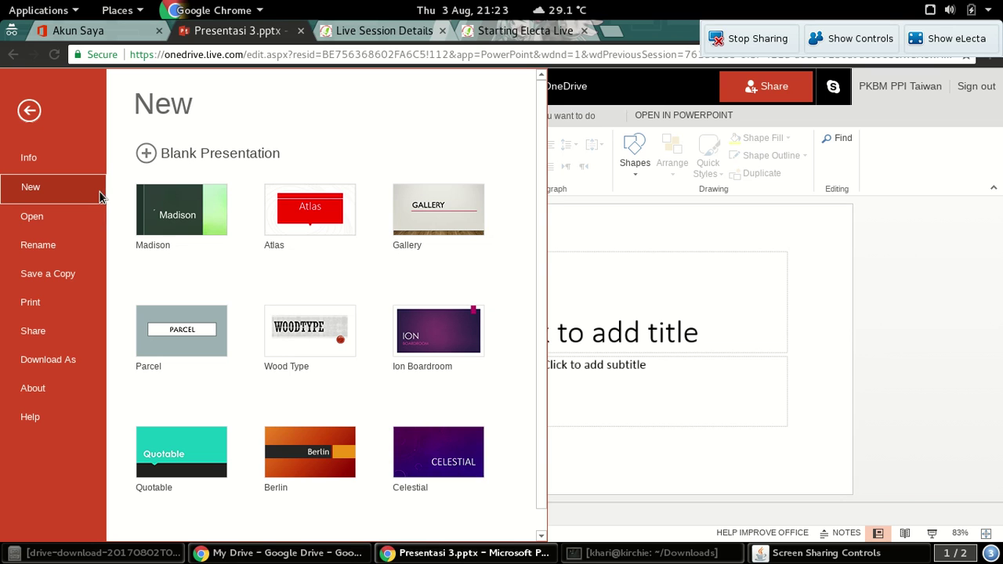
click(41, 223)
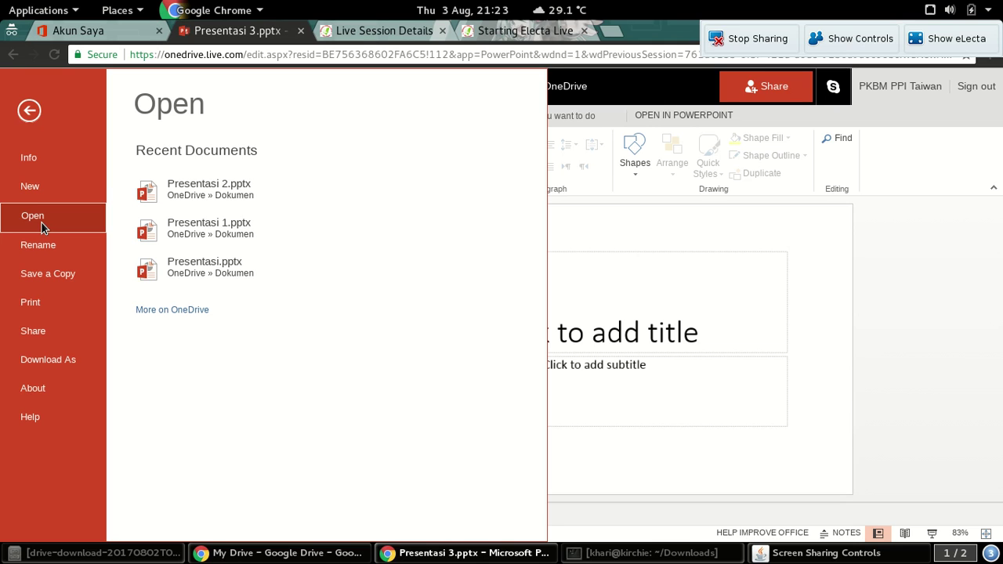
click(33, 251)
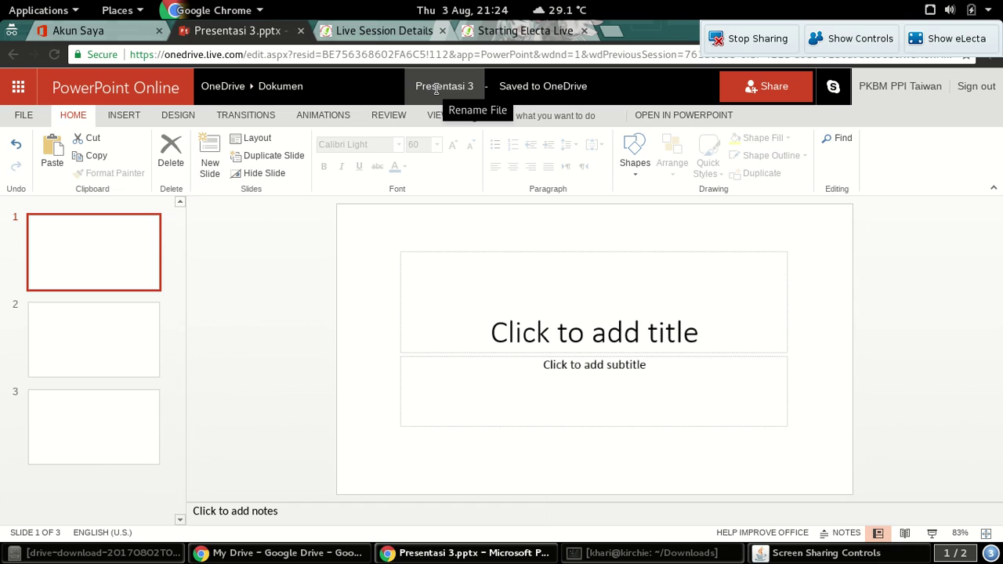
Replace the title-bar file name 'Presentasi 3' with 'Presentasi Tutorial' and confirm it
click(436, 89)
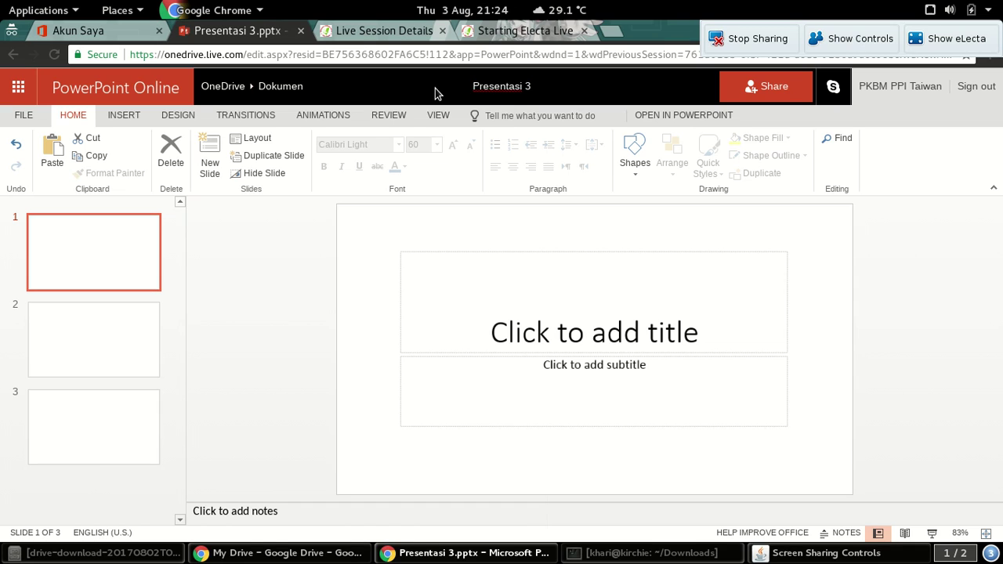
triple_click(498, 84)
text(Presentasi Tuto)
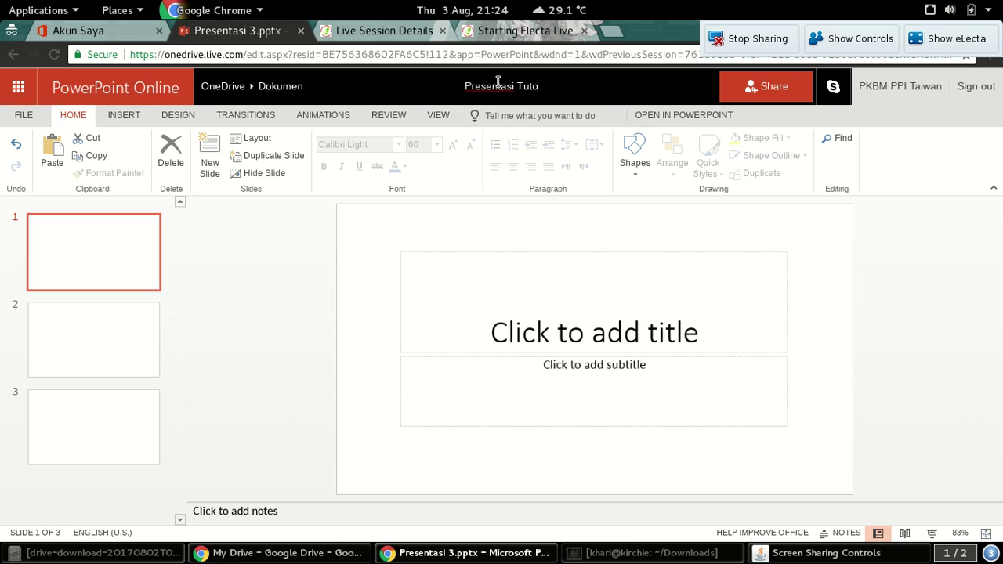
text(rial)
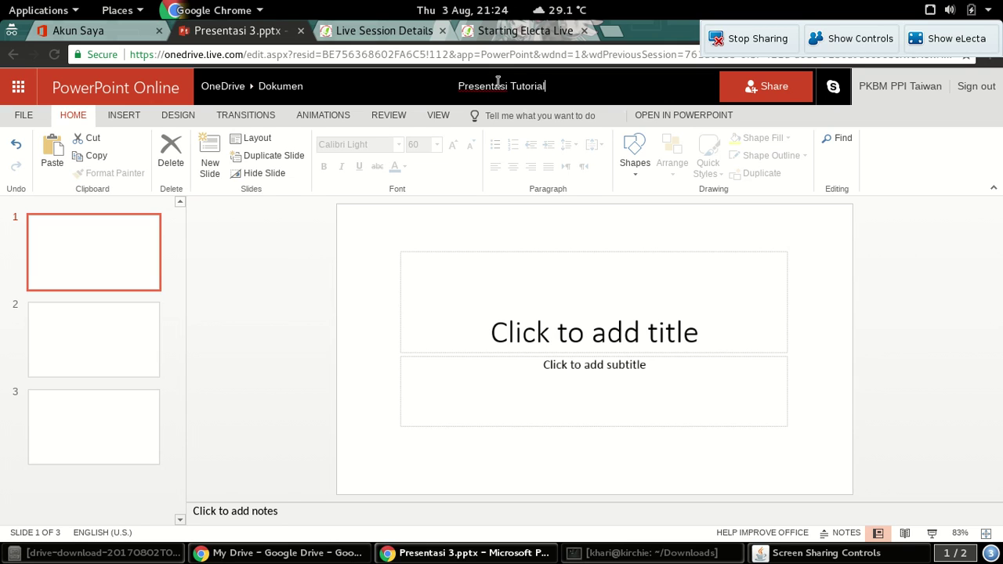
key(Return)
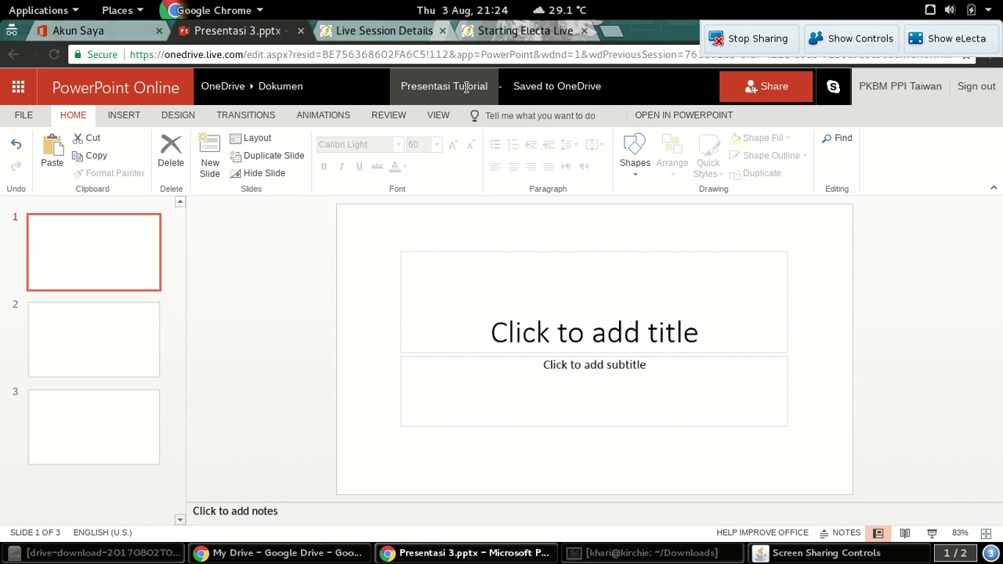
click(456, 88)
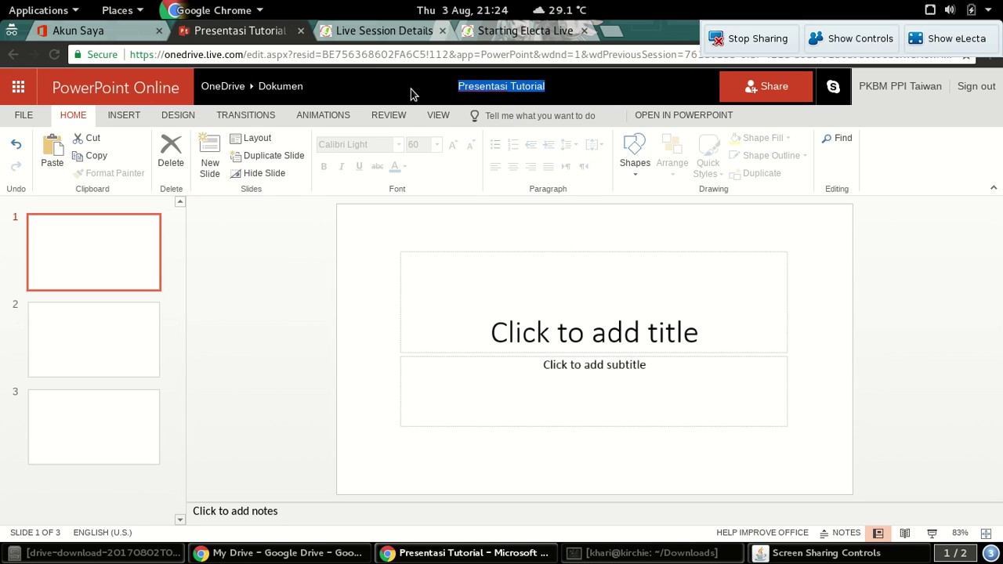
key(Return)
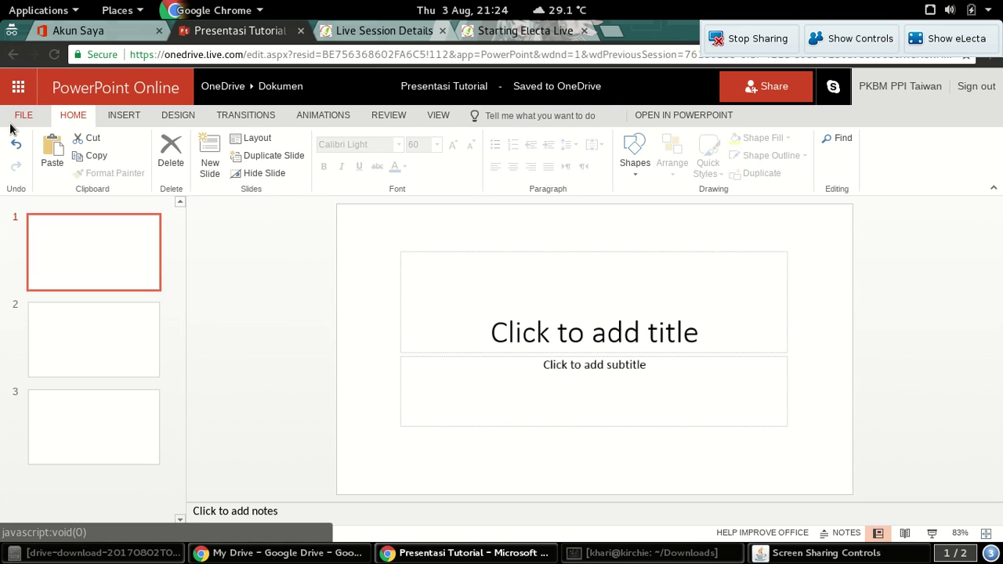
Reopen the file panel and view its Rename, Save a Copy, Print and Share pages
click(17, 115)
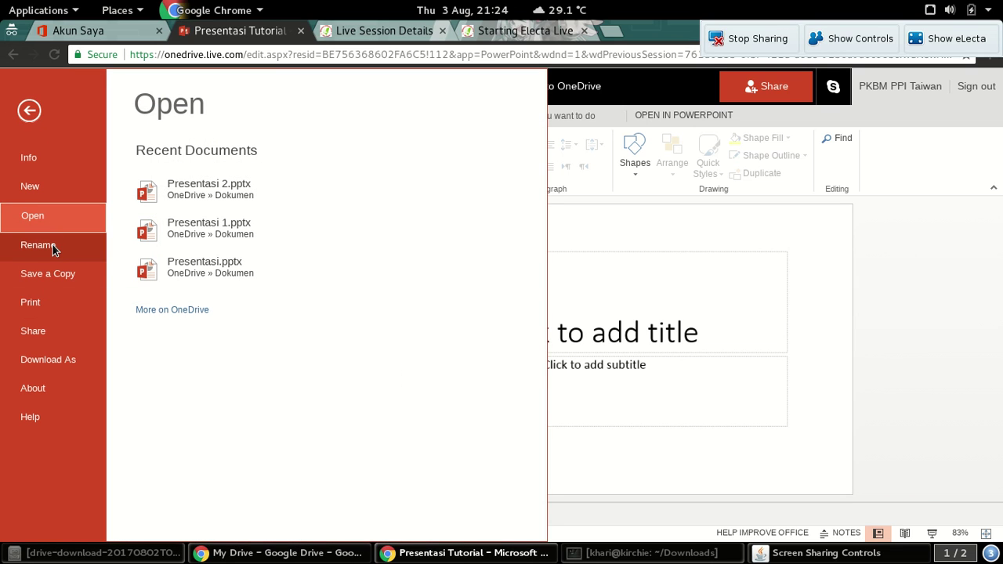
click(26, 246)
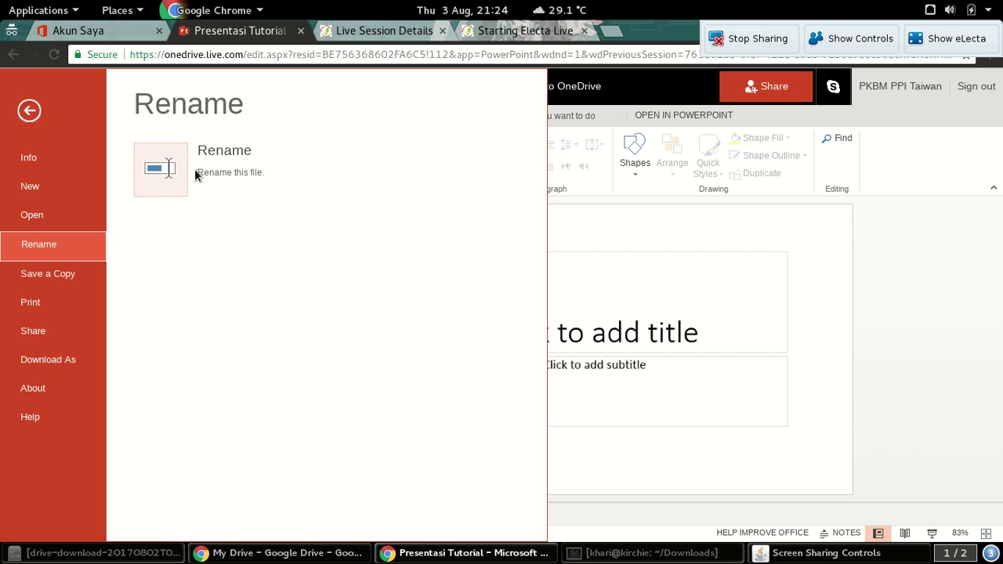
click(50, 278)
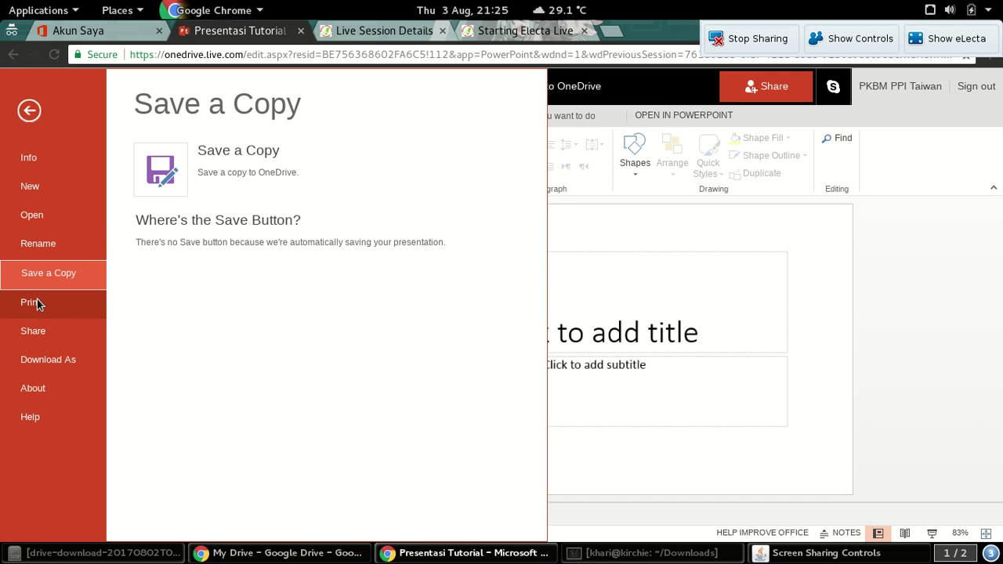
click(49, 314)
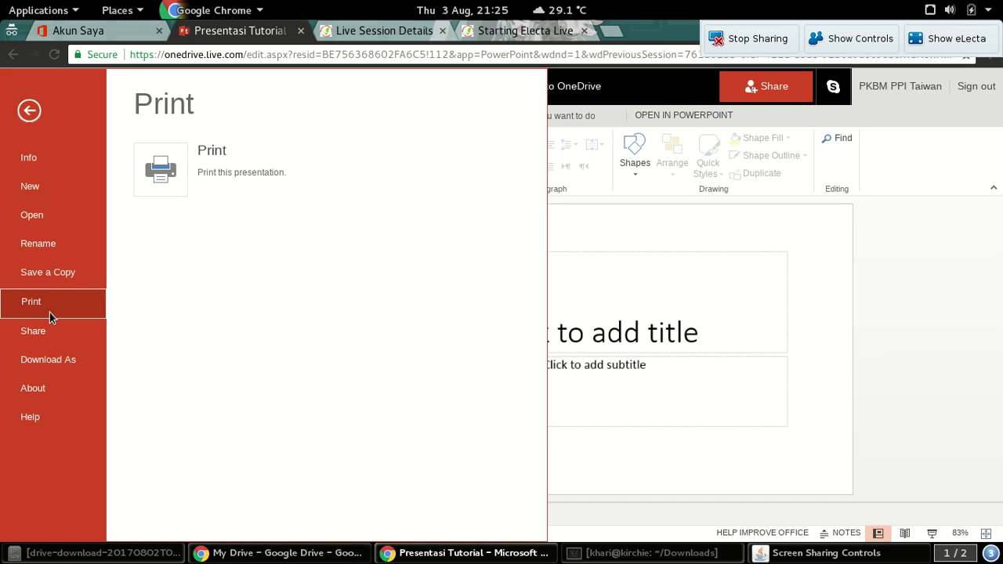
click(45, 333)
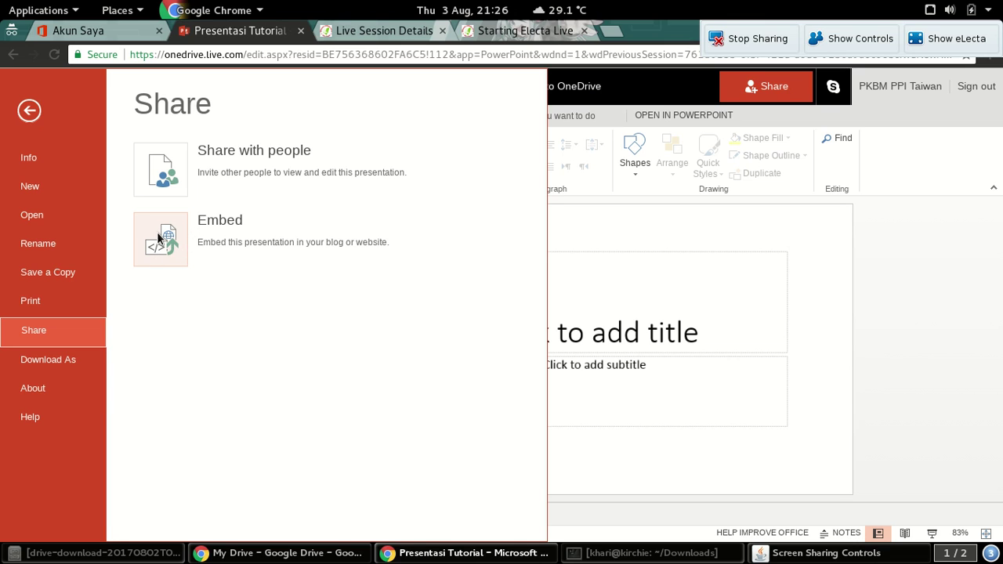
Download a copy from Download As, dismiss the ready notice, and return to Download As
click(76, 365)
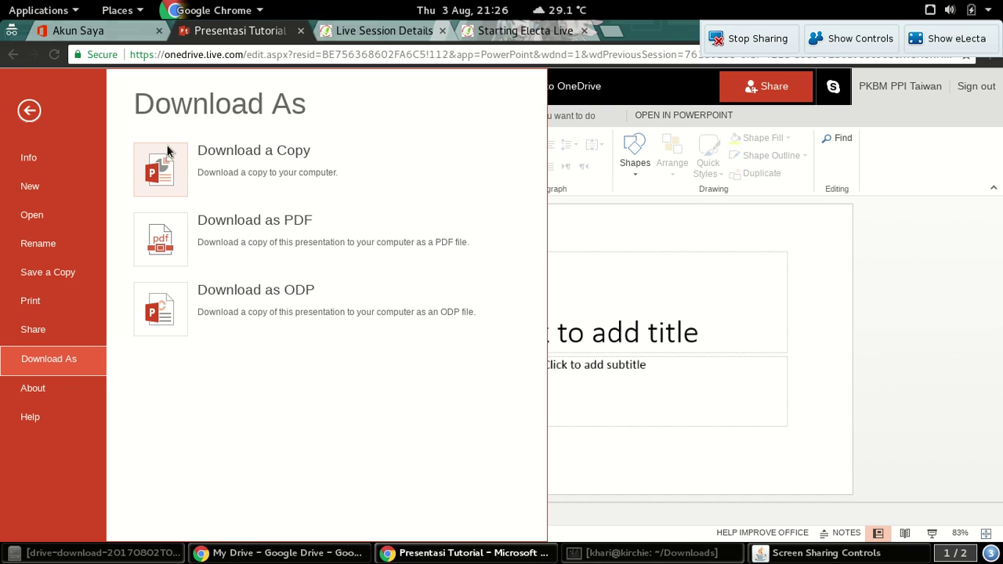
click(154, 156)
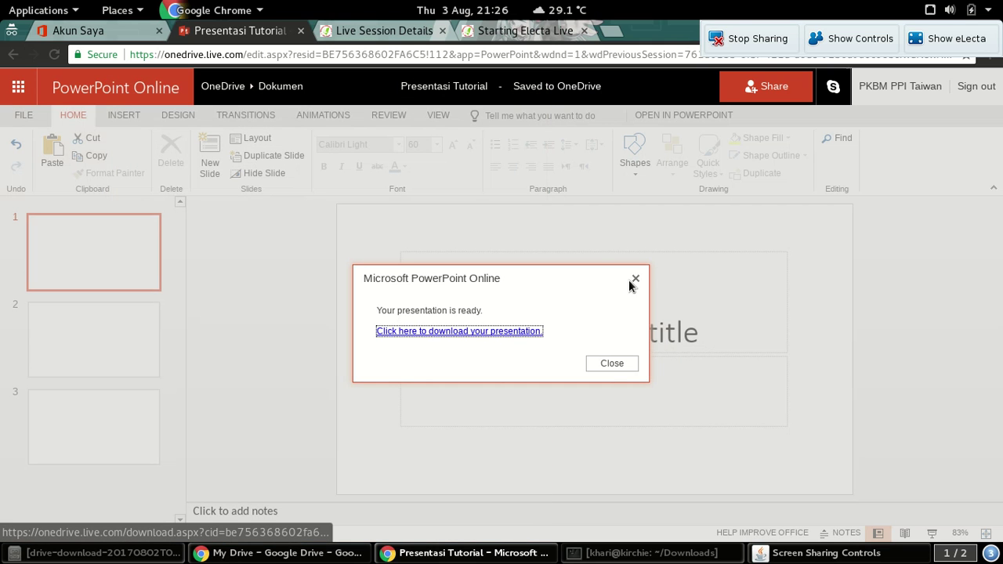
click(634, 279)
click(19, 117)
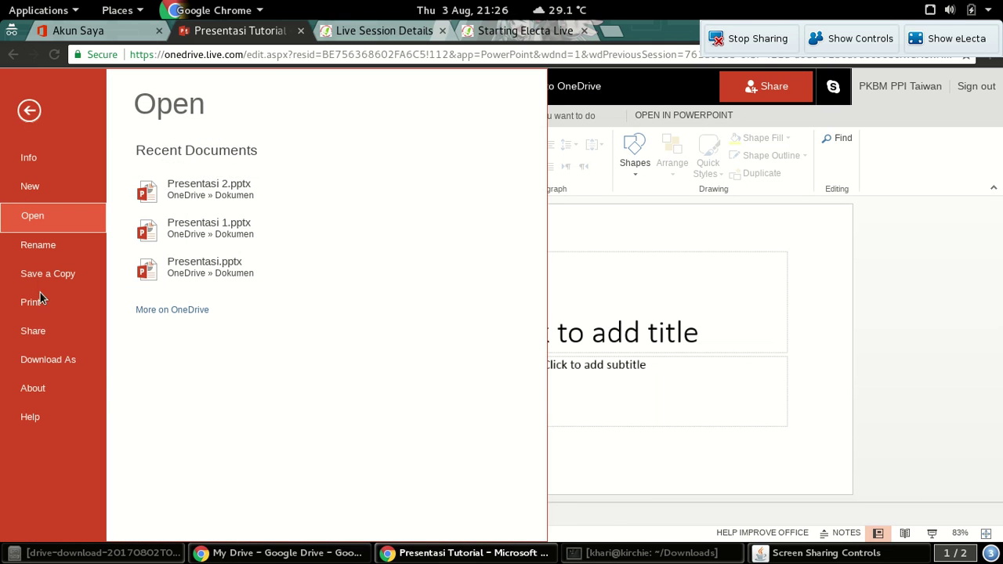
click(45, 365)
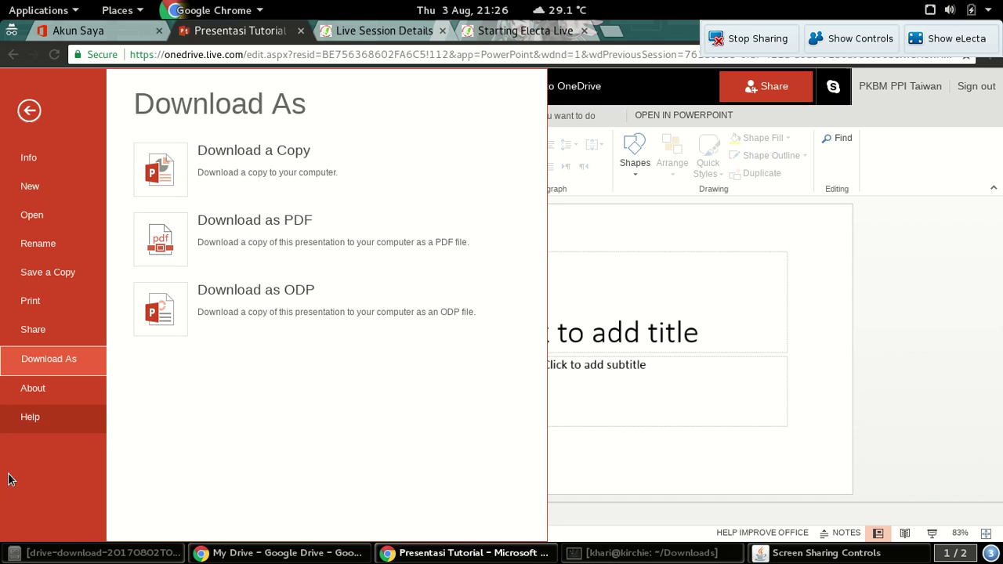
View the About and Help pages, then close the file panel to return to the slides
click(41, 391)
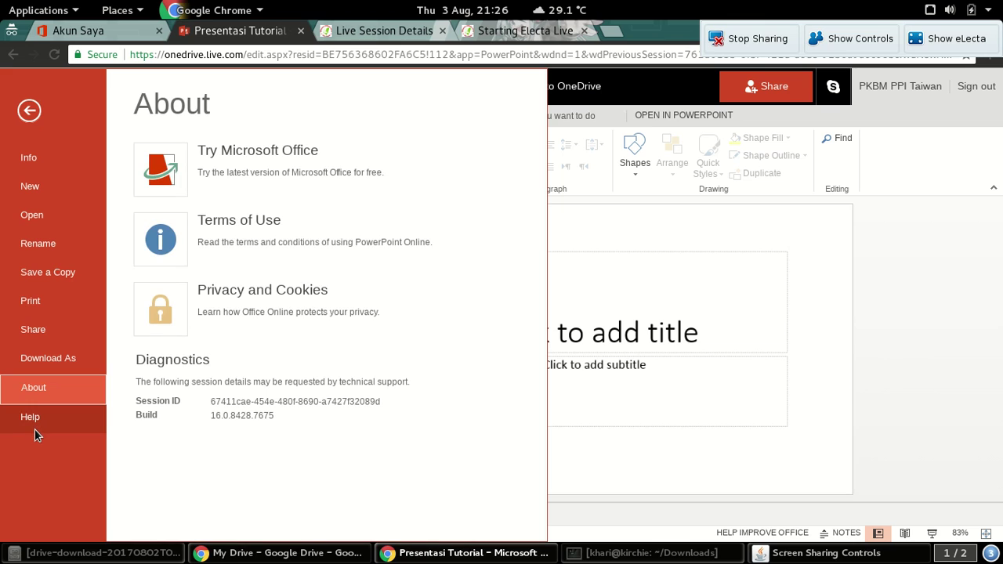
click(34, 428)
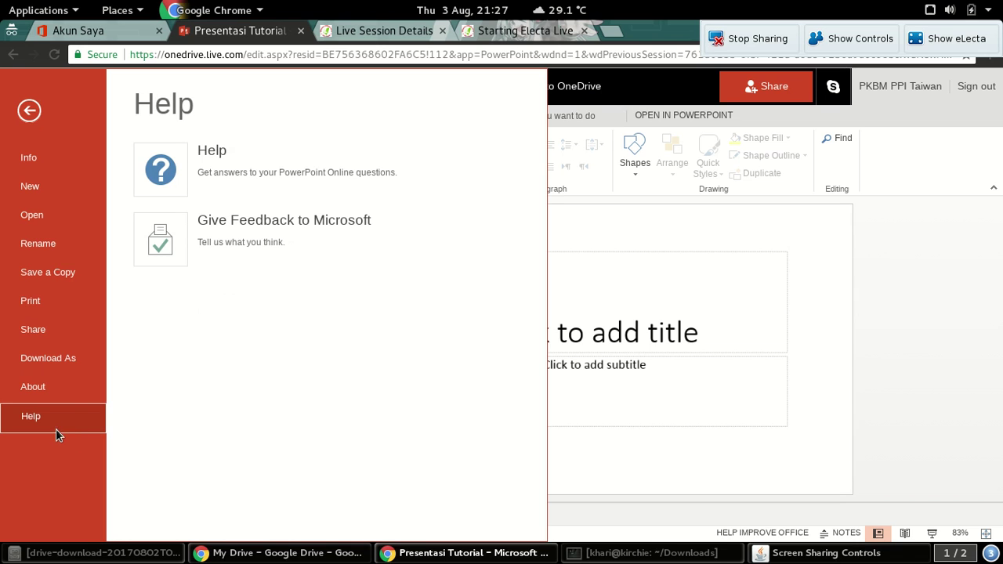
click(29, 111)
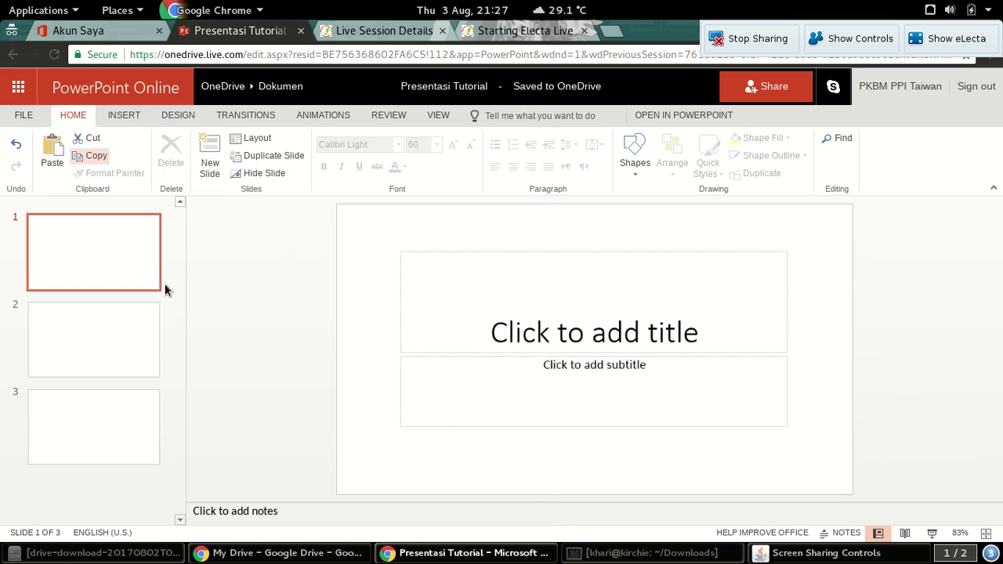